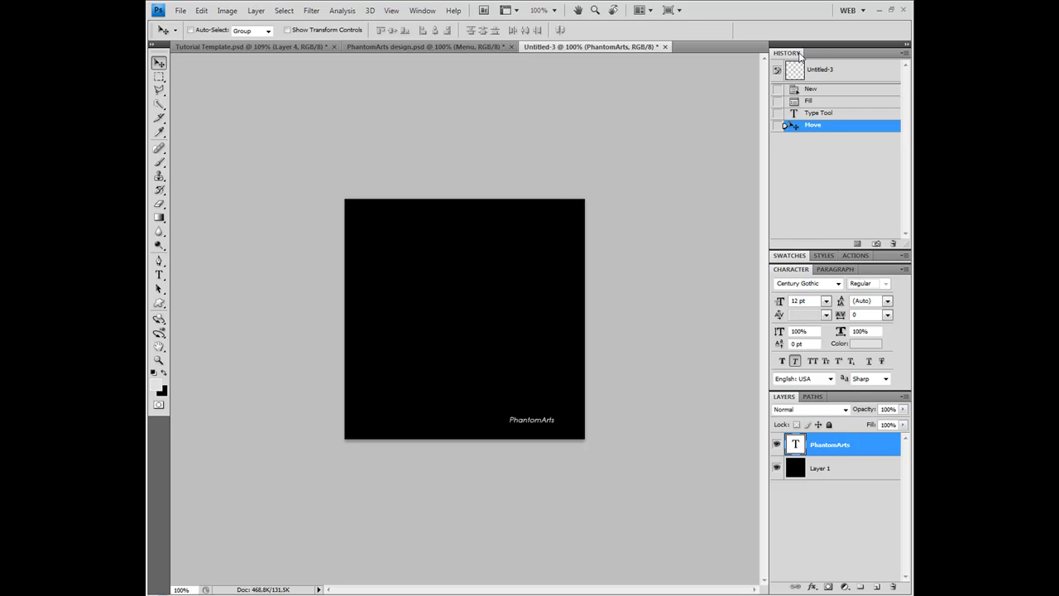
Dock the History panel into the same group as Swatches, Styles and Actions
{"action": "left_click", "coordinate": [390, 11]}
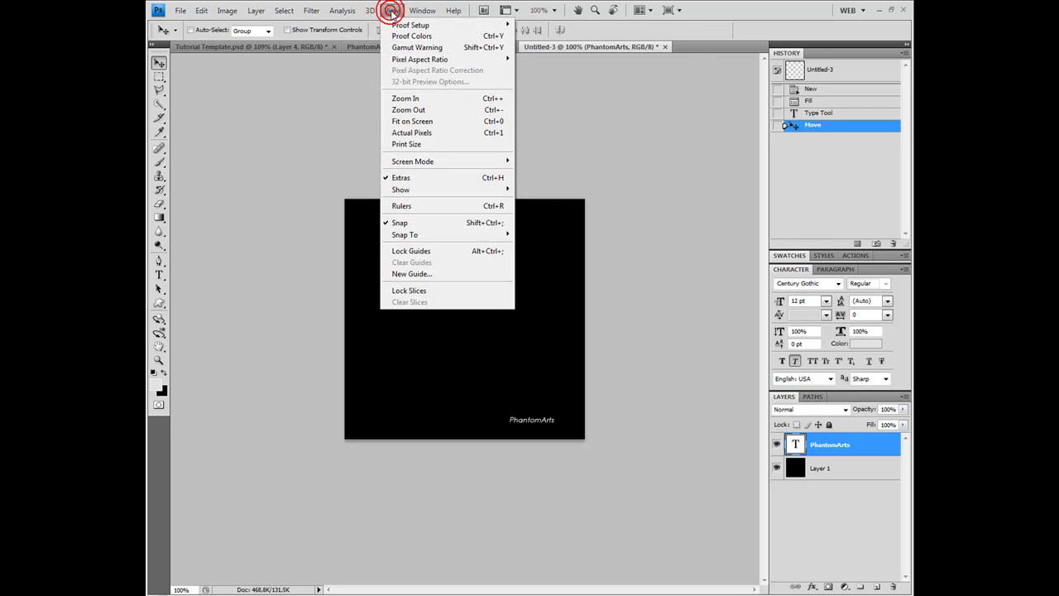
{"action": "mouse_move", "coordinate": [431, 10]}
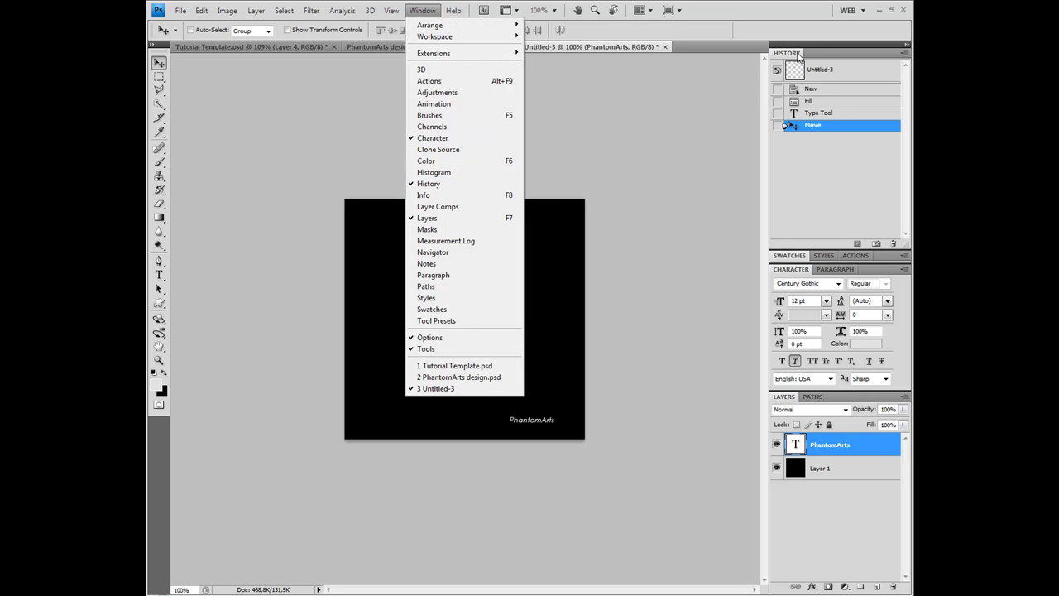
{"action": "mouse_move", "coordinate": [786, 55]}
{"action": "left_mouse_down"}
{"action": "mouse_move", "coordinate": [773, 57]}
{"action": "mouse_move", "coordinate": [783, 108]}
{"action": "mouse_move", "coordinate": [780, 66]}
{"action": "mouse_move", "coordinate": [786, 52]}
{"action": "mouse_move", "coordinate": [792, 84]}
{"action": "mouse_move", "coordinate": [791, 55]}
{"action": "left_mouse_up"}
{"action": "left_click_drag", "start_coordinate": [858, 126], "coordinate": [834, 230]}
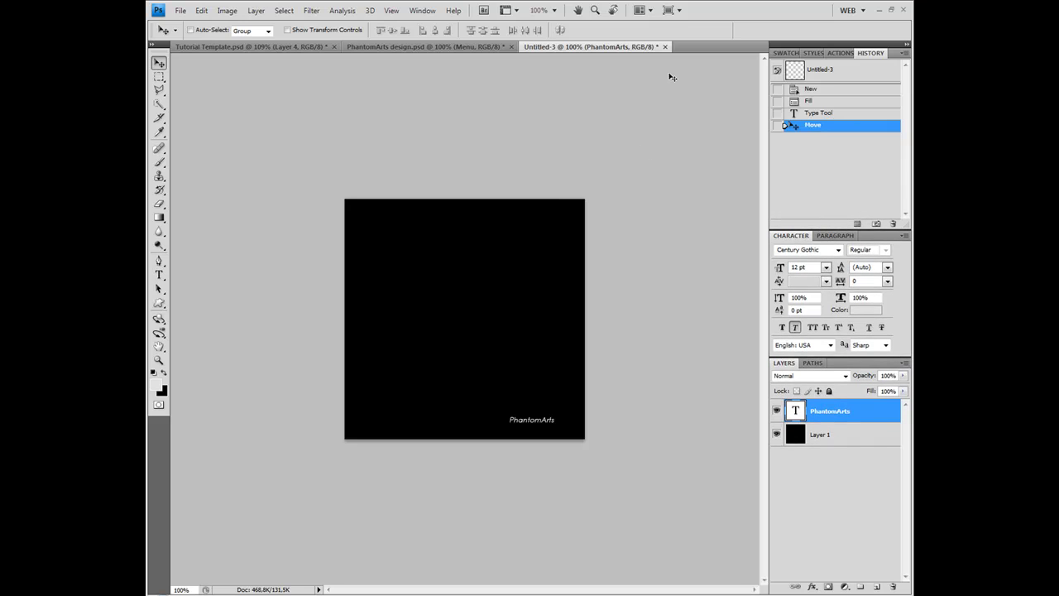
Compare the page layouts in Tutorial Template.psd and PhantomArts design.psd
{"action": "left_click", "coordinate": [254, 47]}
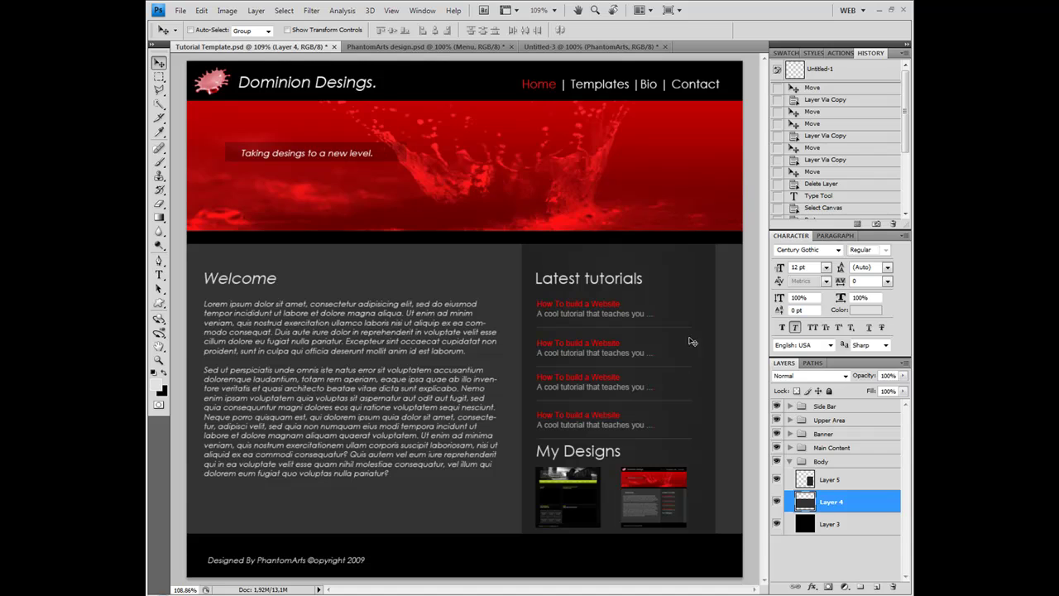
{"action": "left_click", "coordinate": [421, 47]}
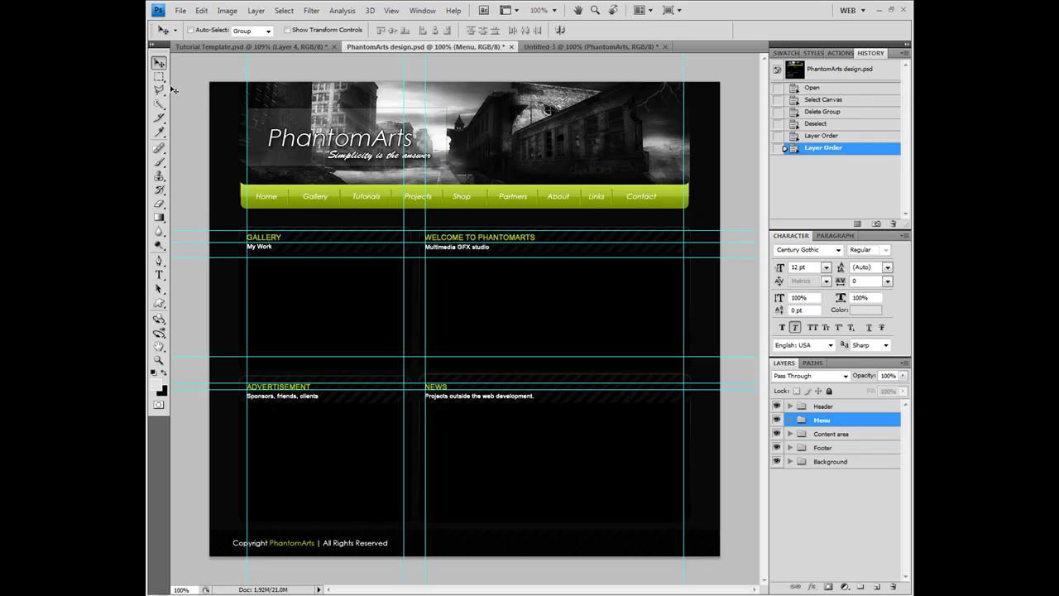
Show the rulers in PhantomArts design.psd and try adding a new guide from them
{"action": "left_click", "coordinate": [422, 11]}
{"action": "mouse_move", "coordinate": [392, 14]}
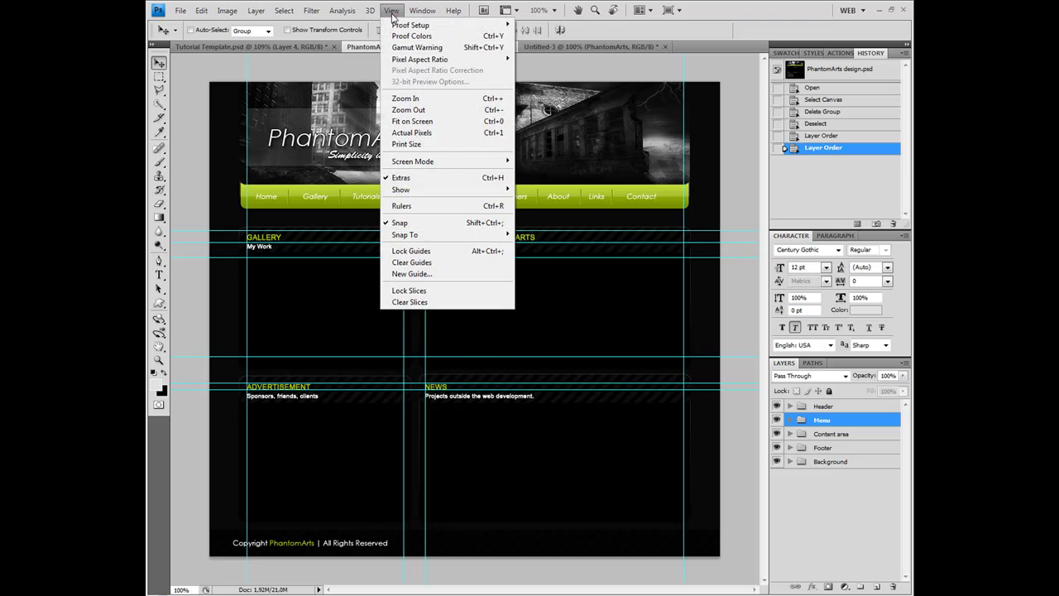
{"action": "left_click", "coordinate": [331, 72]}
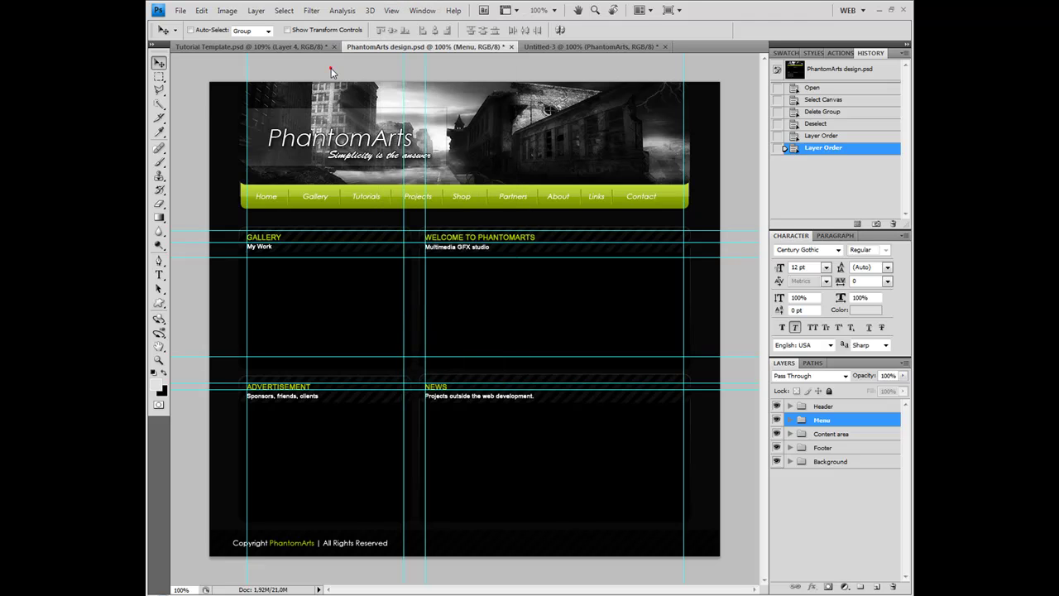
{"action": "key", "text": "ctrl+r"}
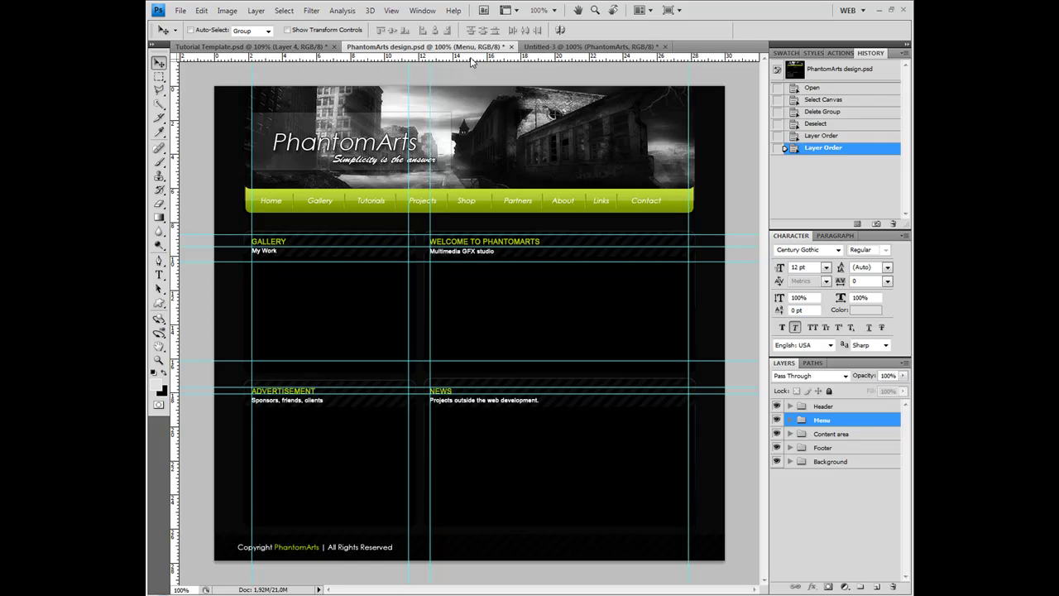
{"action": "mouse_move", "coordinate": [365, 56]}
{"action": "left_mouse_down"}
{"action": "mouse_move", "coordinate": [378, 103]}
{"action": "mouse_move", "coordinate": [381, 56]}
{"action": "left_mouse_up"}
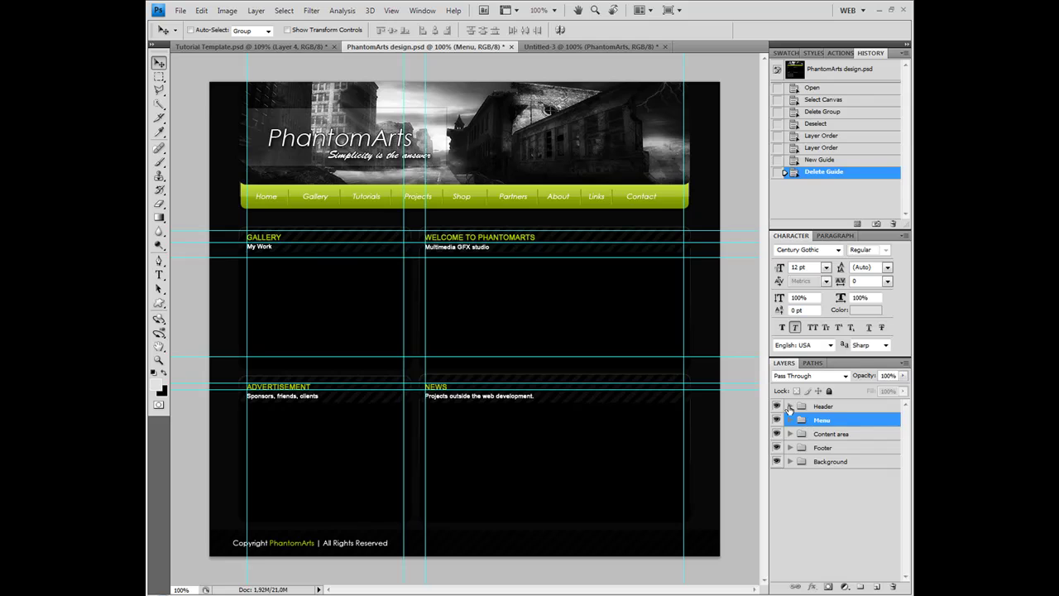
Inspect the contents of the Header group and toggle its visibility off and on
{"action": "left_click", "coordinate": [790, 406]}
{"action": "mouse_move", "coordinate": [906, 476]}
{"action": "left_mouse_down"}
{"action": "mouse_move", "coordinate": [906, 504]}
{"action": "mouse_move", "coordinate": [906, 464]}
{"action": "left_mouse_up"}
{"action": "left_click", "coordinate": [786, 406]}
{"action": "left_click", "coordinate": [787, 406]}
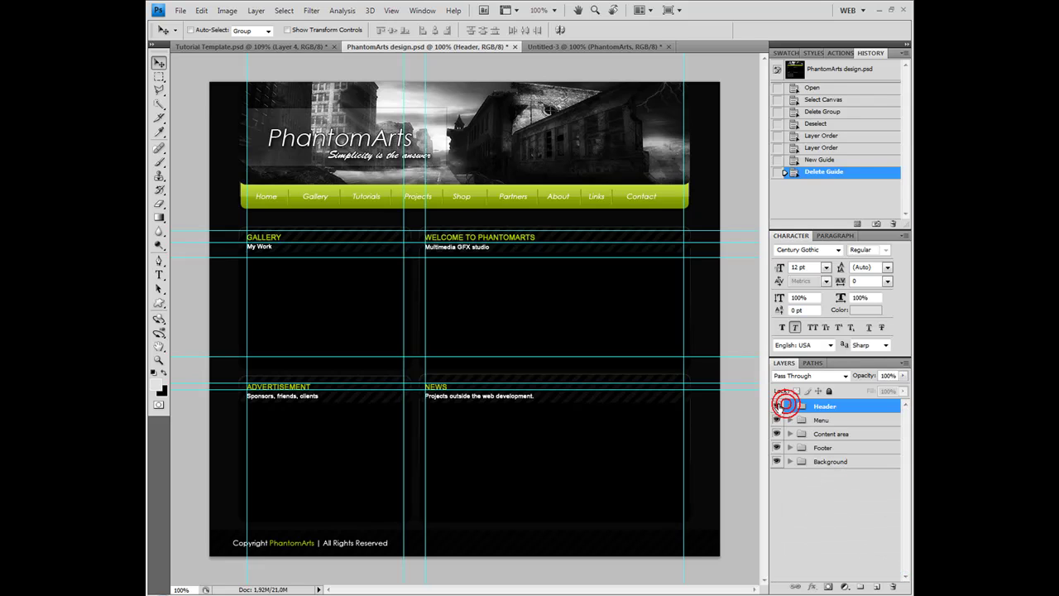
{"action": "left_click", "coordinate": [777, 406]}
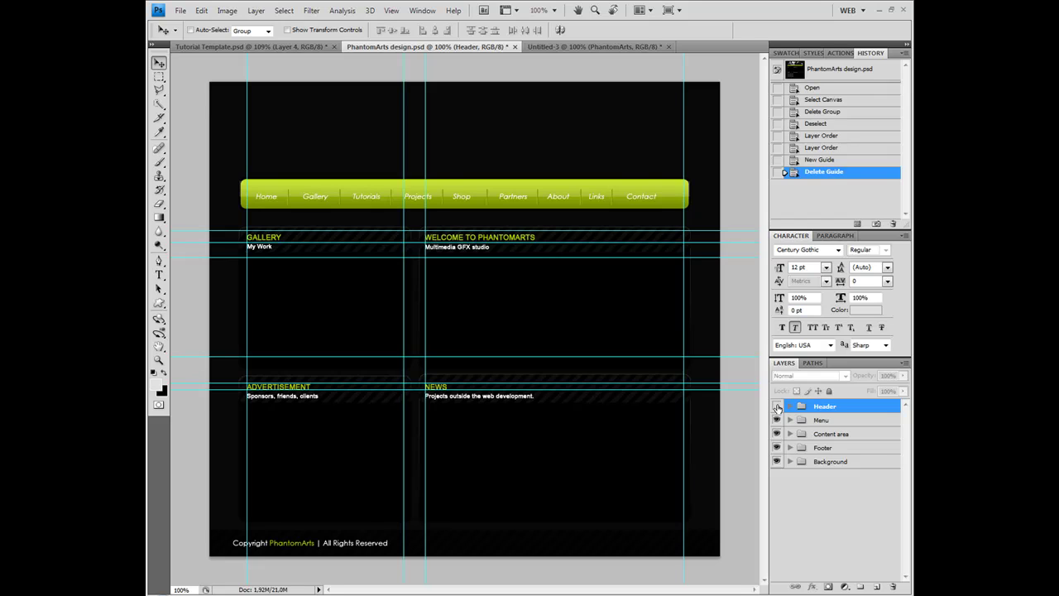
{"action": "left_click", "coordinate": [776, 406]}
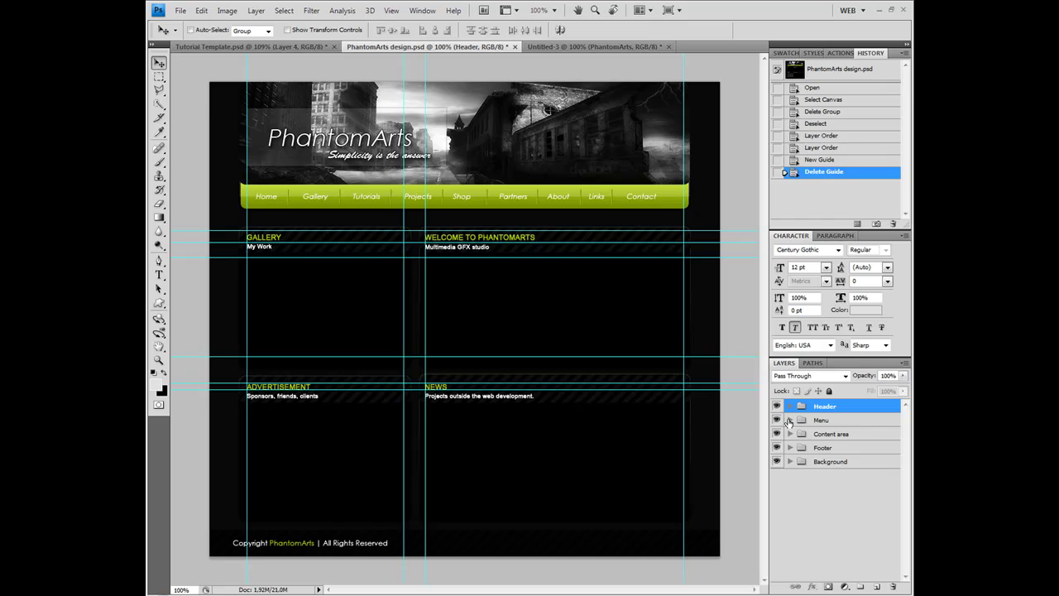
Examine the layers in the Menu group, toggling the visibility of its Menu Writings subgroup
{"action": "left_click", "coordinate": [790, 420]}
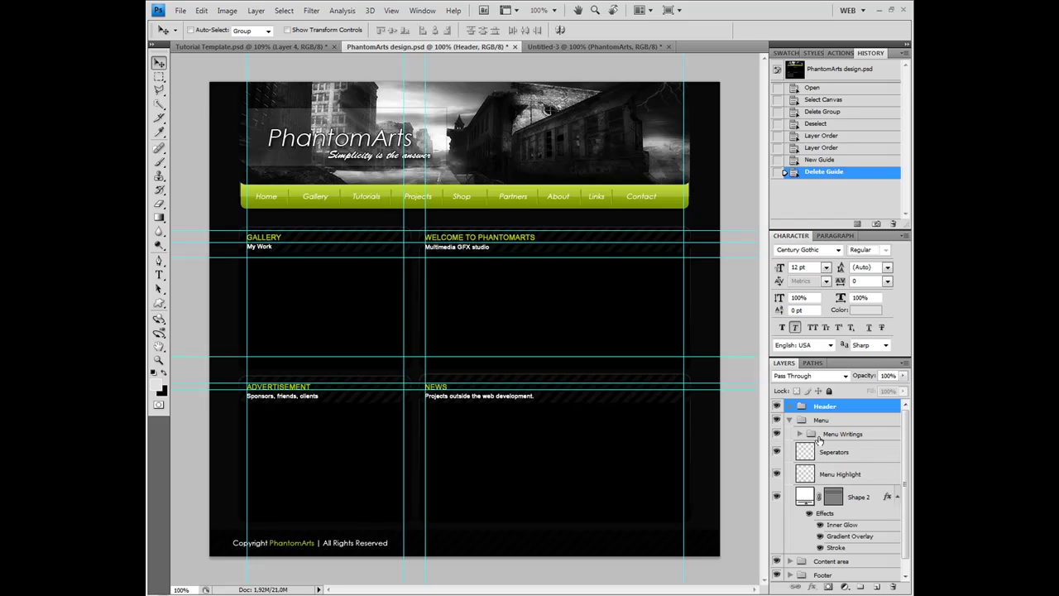
{"action": "left_click", "coordinate": [778, 433]}
{"action": "left_click", "coordinate": [778, 434]}
{"action": "left_click", "coordinate": [776, 432]}
{"action": "left_click", "coordinate": [776, 432]}
{"action": "left_click", "coordinate": [789, 420]}
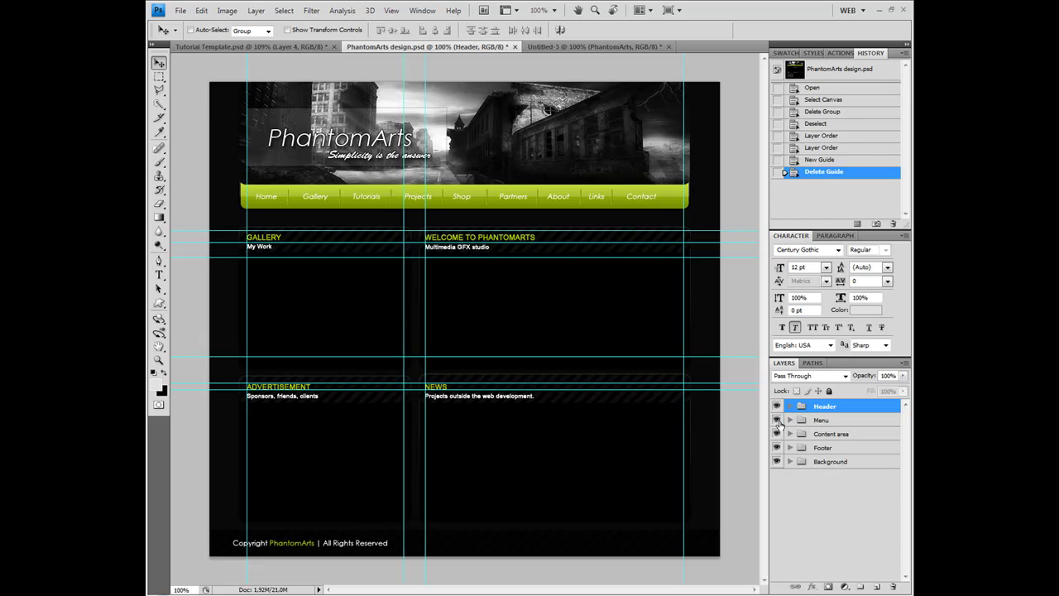
Toggle the Menu, Content area and Footer groups off and on to check what each contains
{"action": "left_click", "coordinate": [776, 420]}
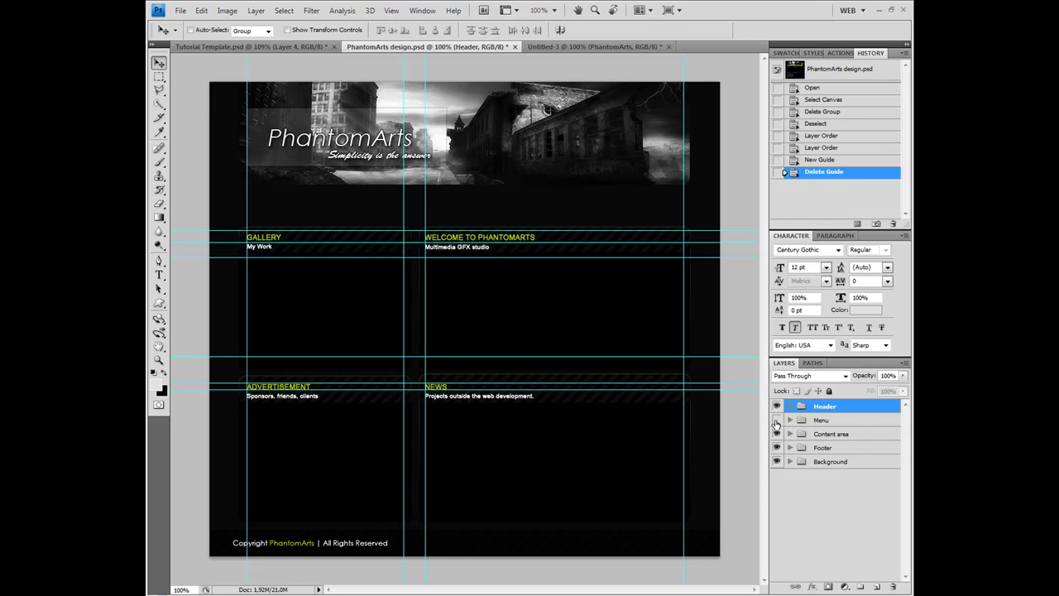
{"action": "left_click", "coordinate": [776, 420]}
{"action": "left_click", "coordinate": [776, 433]}
{"action": "left_click", "coordinate": [776, 434]}
{"action": "left_click", "coordinate": [776, 447]}
{"action": "left_click", "coordinate": [776, 448]}
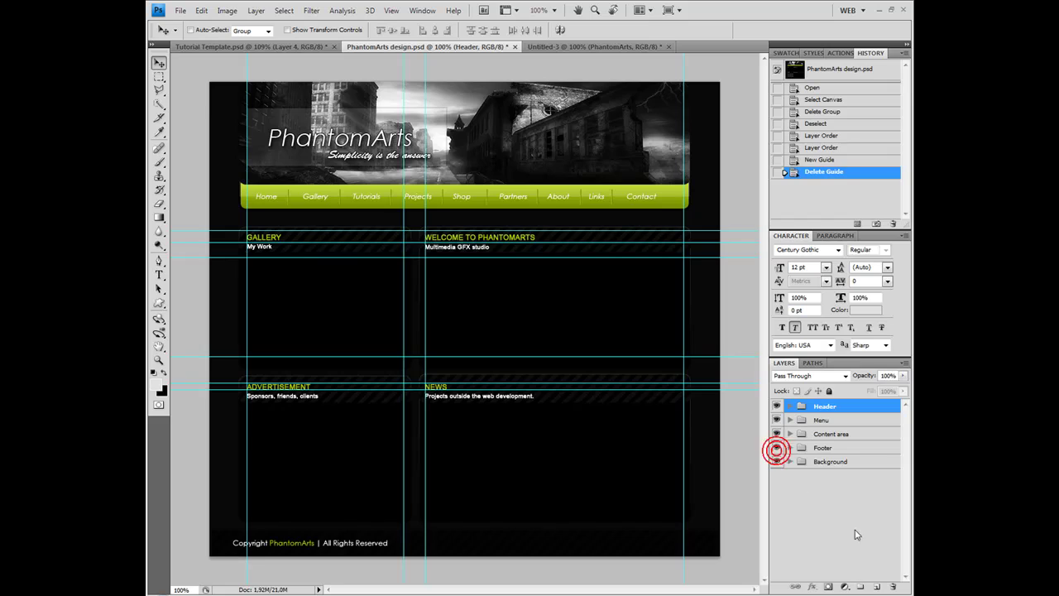
Create a trial layer group above Header, try renaming it, and delete it
{"action": "left_click", "coordinate": [861, 588]}
{"action": "double_click", "coordinate": [827, 406]}
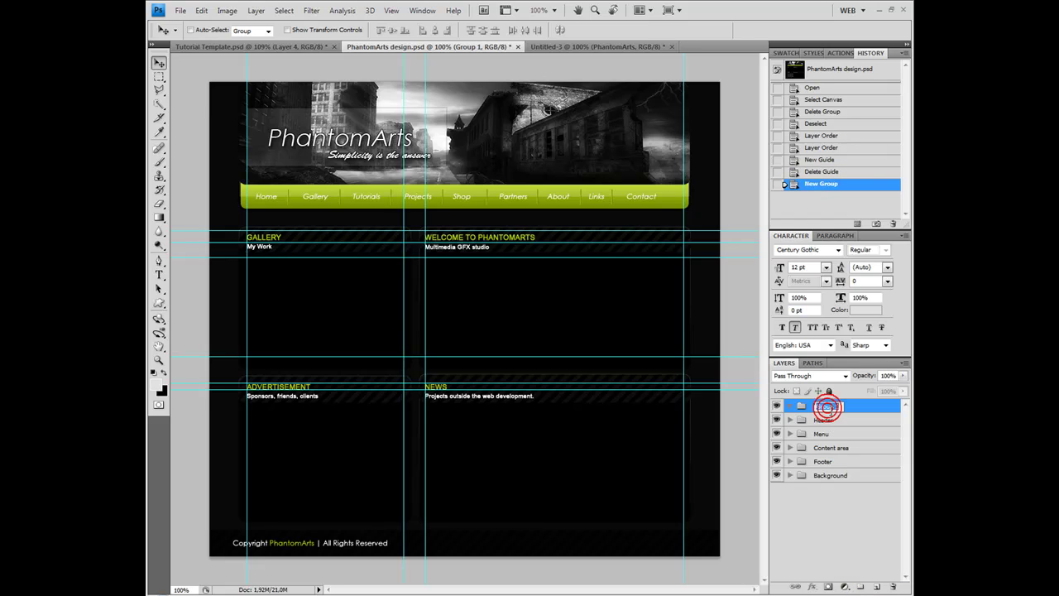
{"action": "type", "text": "HEWADEWAR"}
{"action": "type", "text": "EC"}
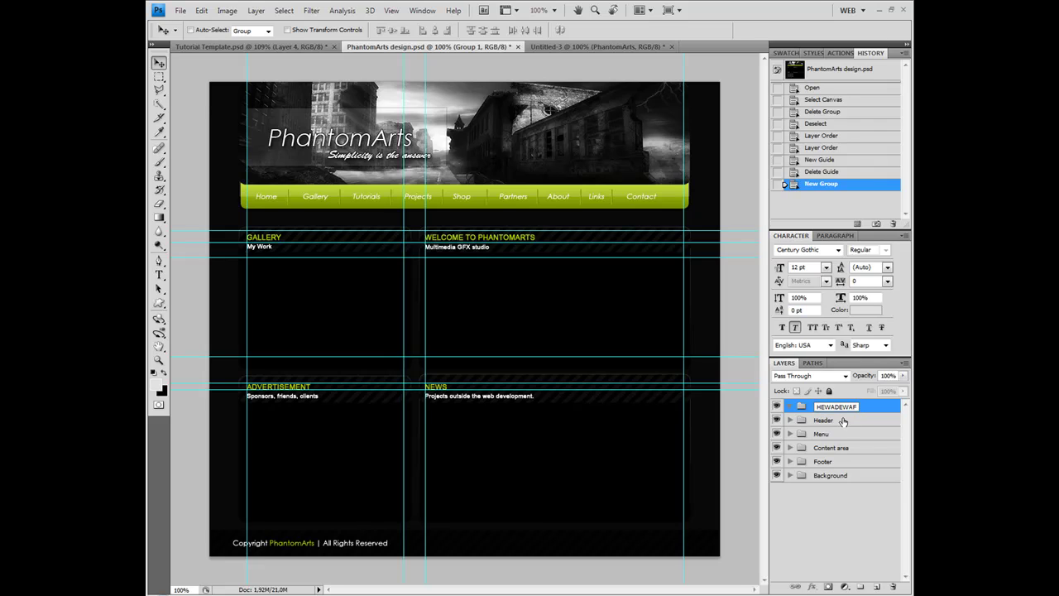
{"action": "key", "text": "Escape"}
{"action": "left_click", "coordinate": [895, 585]}
{"action": "left_click", "coordinate": [488, 218]}
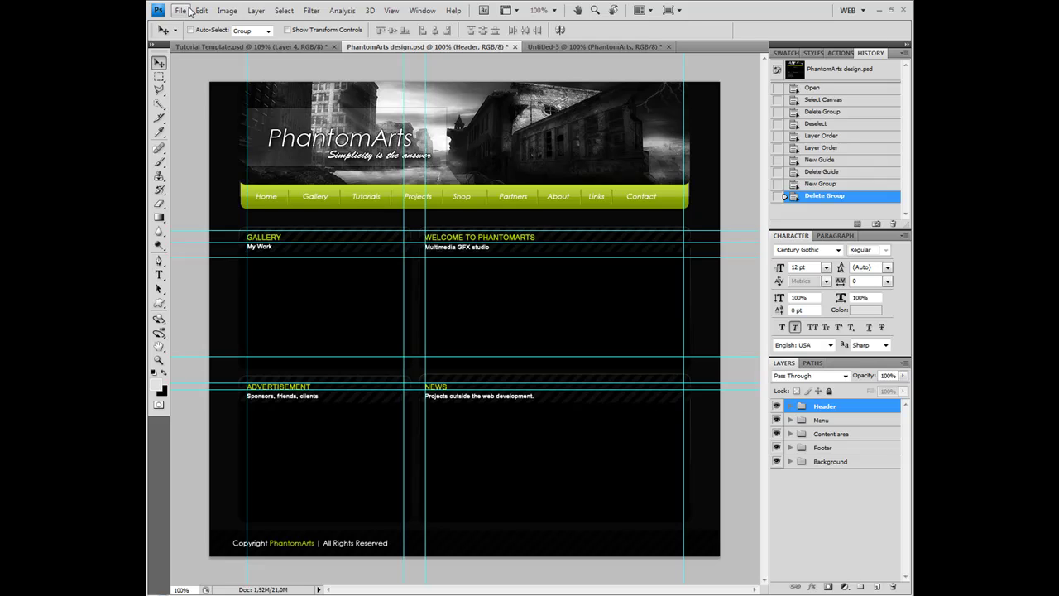
Switch to Tutorial Template.psd and toggle the Body group's visibility off and on
{"action": "left_click", "coordinate": [253, 47]}
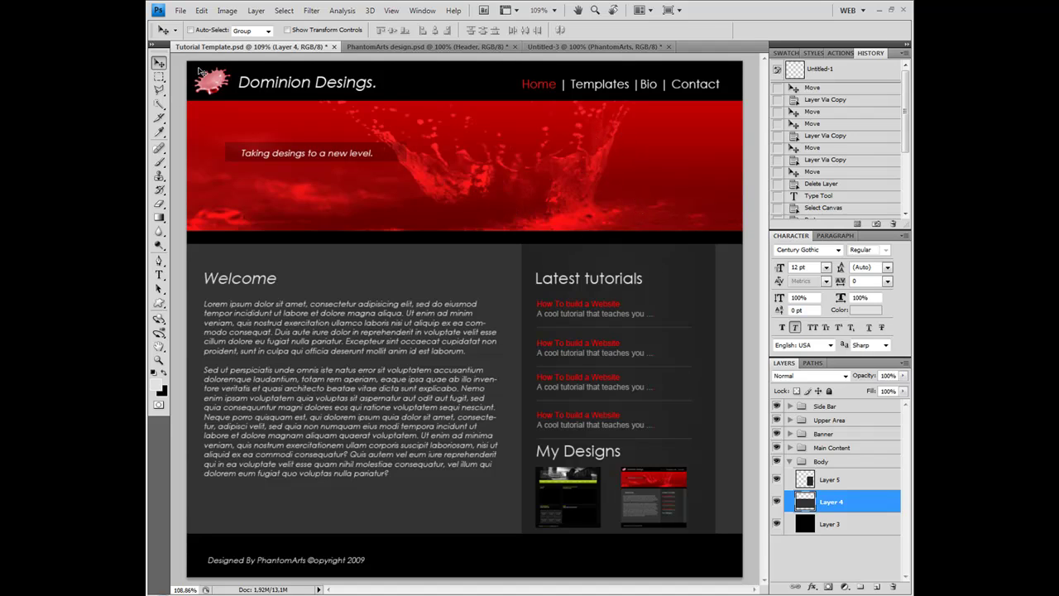
{"action": "left_click", "coordinate": [776, 461]}
{"action": "left_click", "coordinate": [776, 461]}
{"action": "left_click", "coordinate": [179, 11]}
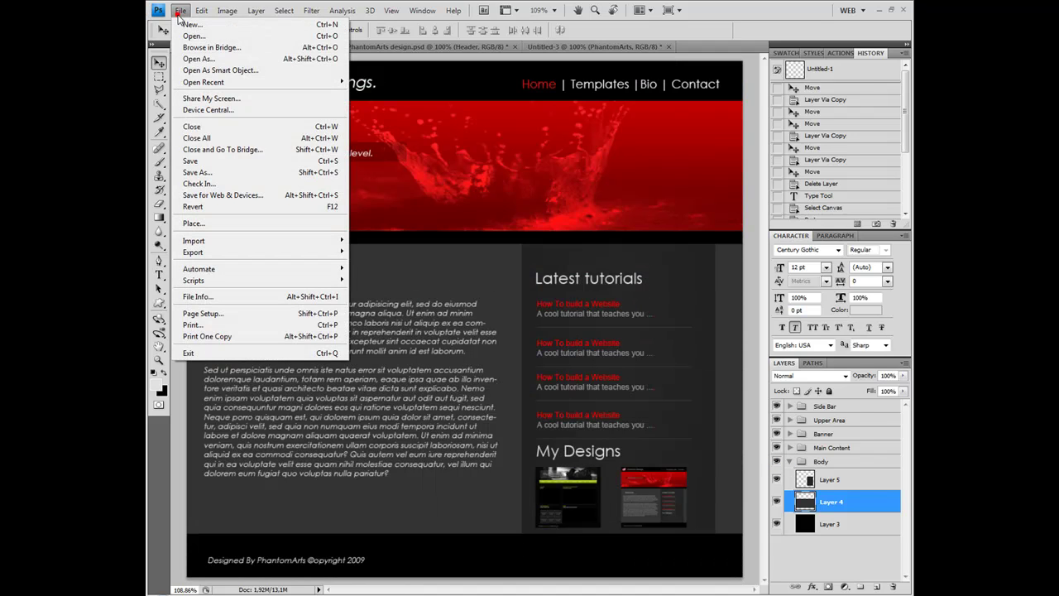
{"action": "left_click", "coordinate": [193, 24]}
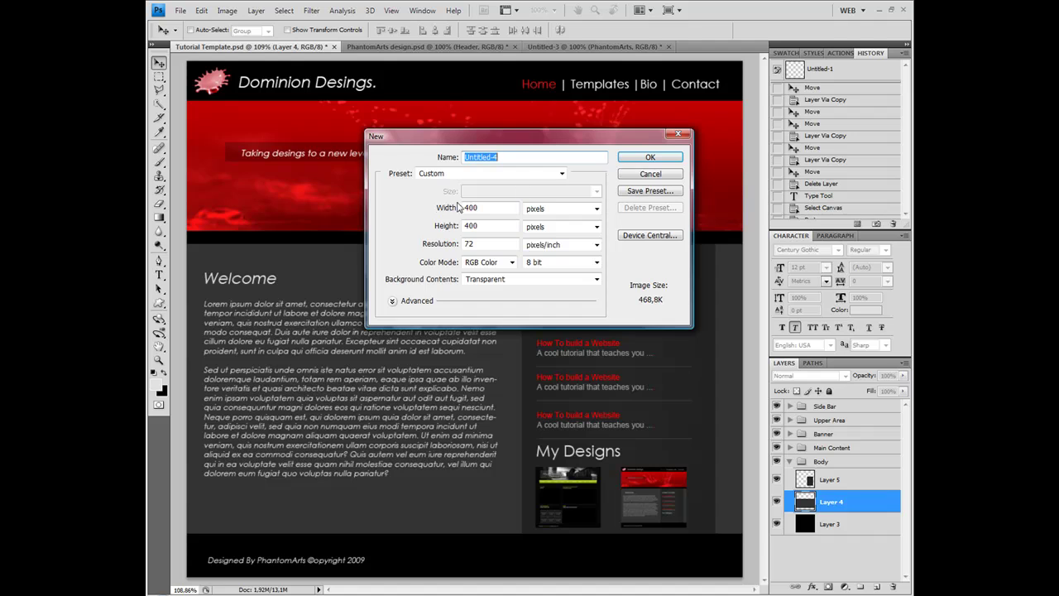
{"action": "left_click", "coordinate": [627, 175]}
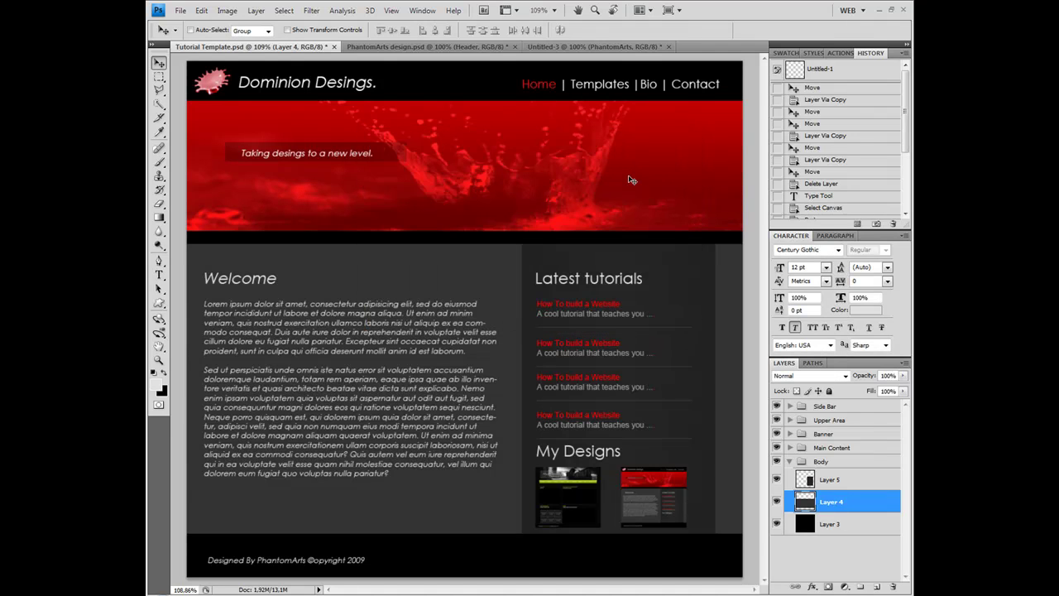
Check the template's pixel width and height in the Image Size dialog without changing them
{"action": "left_click", "coordinate": [226, 10]}
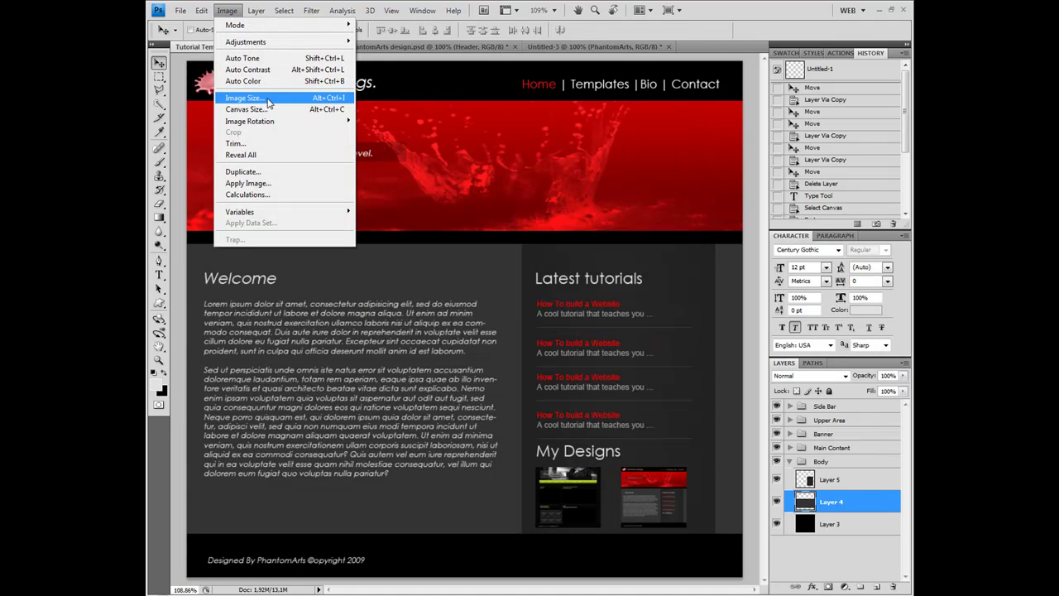
{"action": "left_click", "coordinate": [267, 100]}
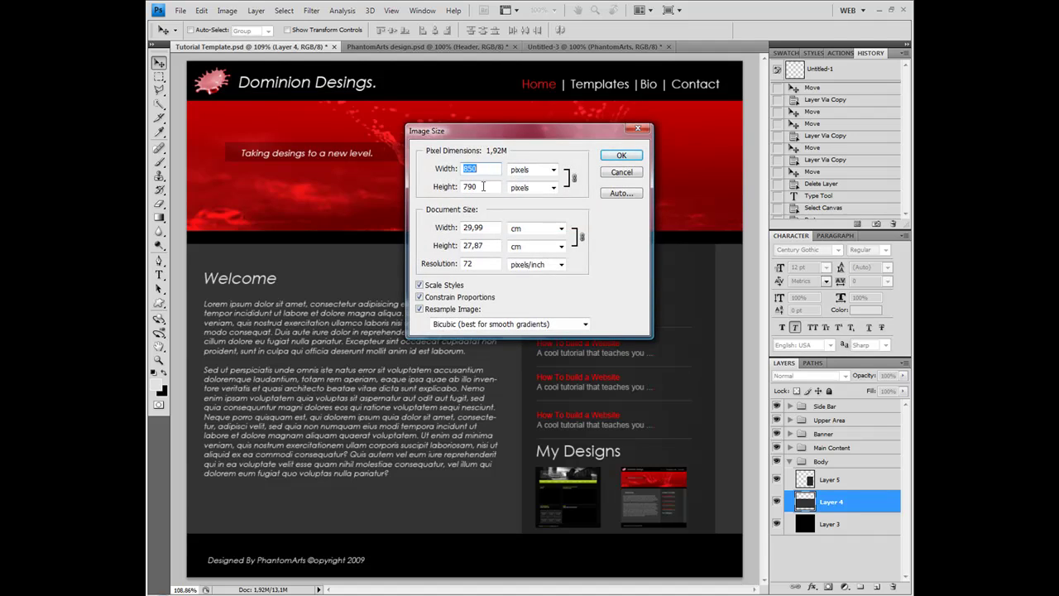
{"action": "double_click", "coordinate": [483, 188]}
{"action": "left_click", "coordinate": [627, 176]}
Review the new-document settings for background contents, color mode, advanced options and width, then cancel without creating a file
{"action": "left_click", "coordinate": [189, 25]}
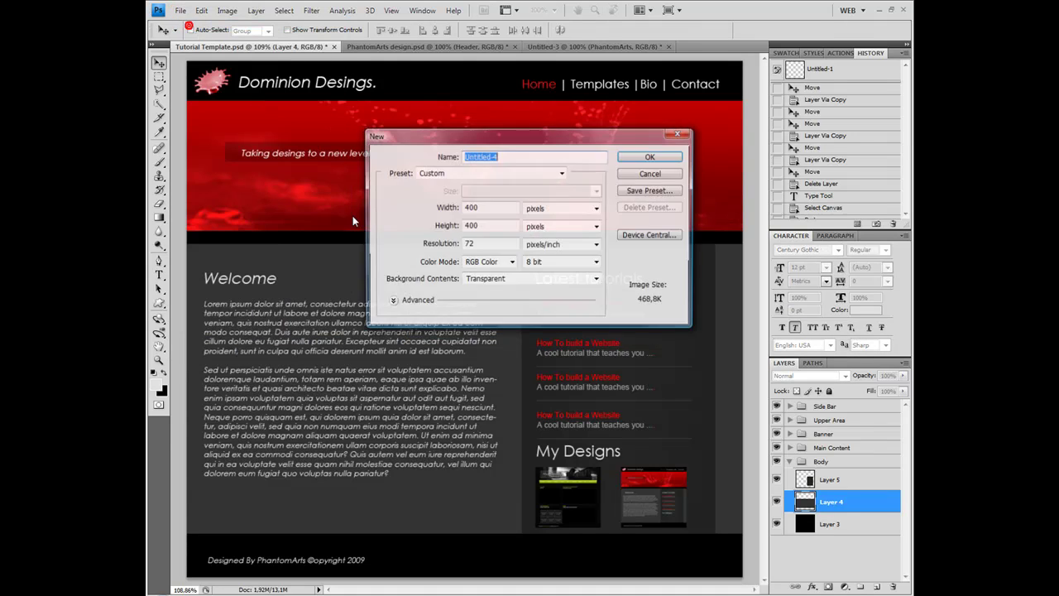
{"action": "left_click", "coordinate": [504, 280]}
{"action": "left_click", "coordinate": [506, 282]}
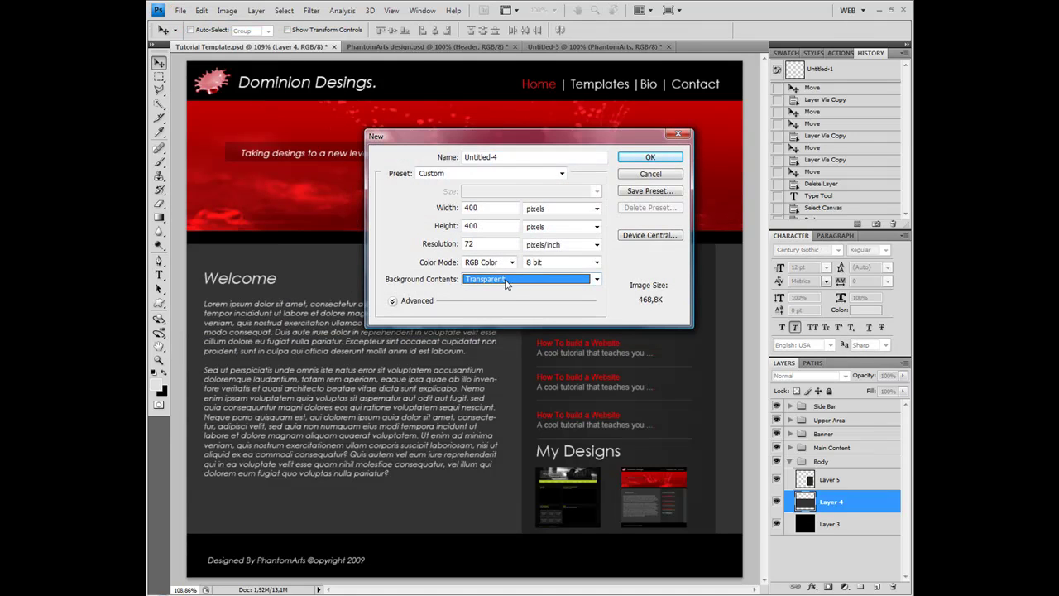
{"action": "left_click", "coordinate": [501, 263]}
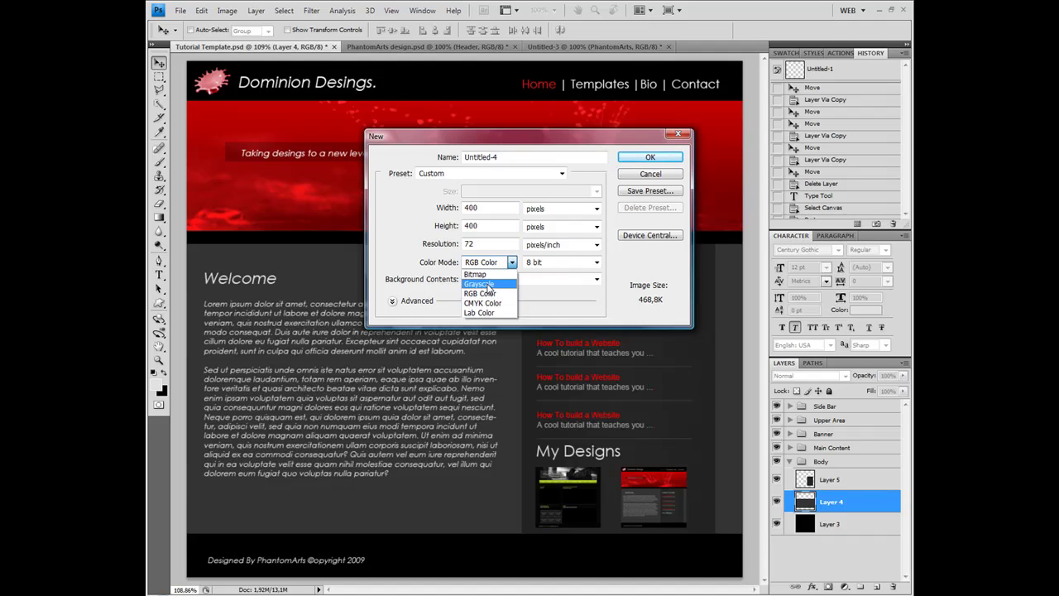
{"action": "left_click", "coordinate": [486, 296]}
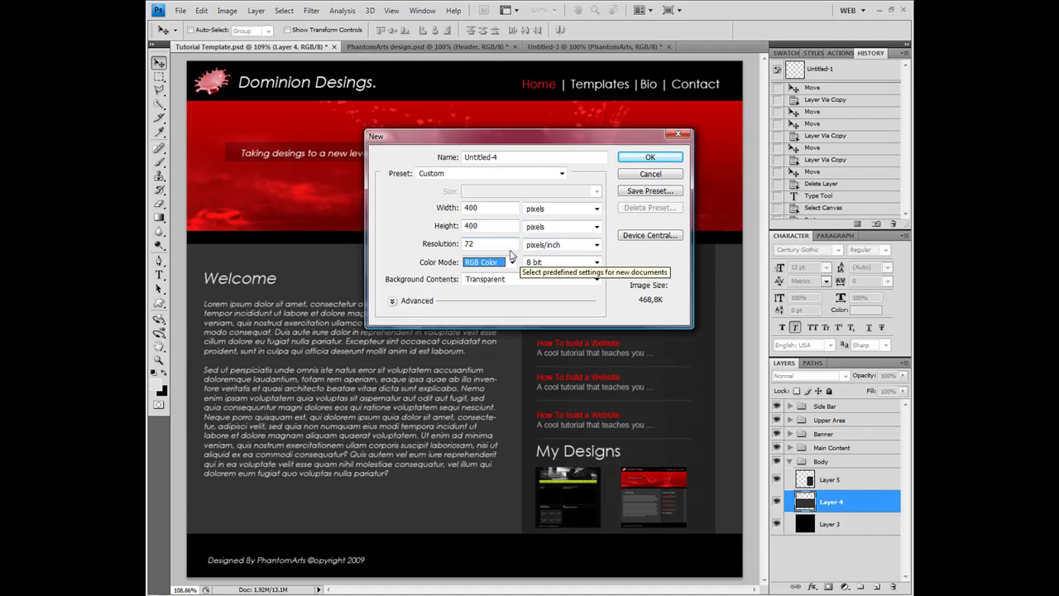
{"action": "left_click", "coordinate": [394, 302]}
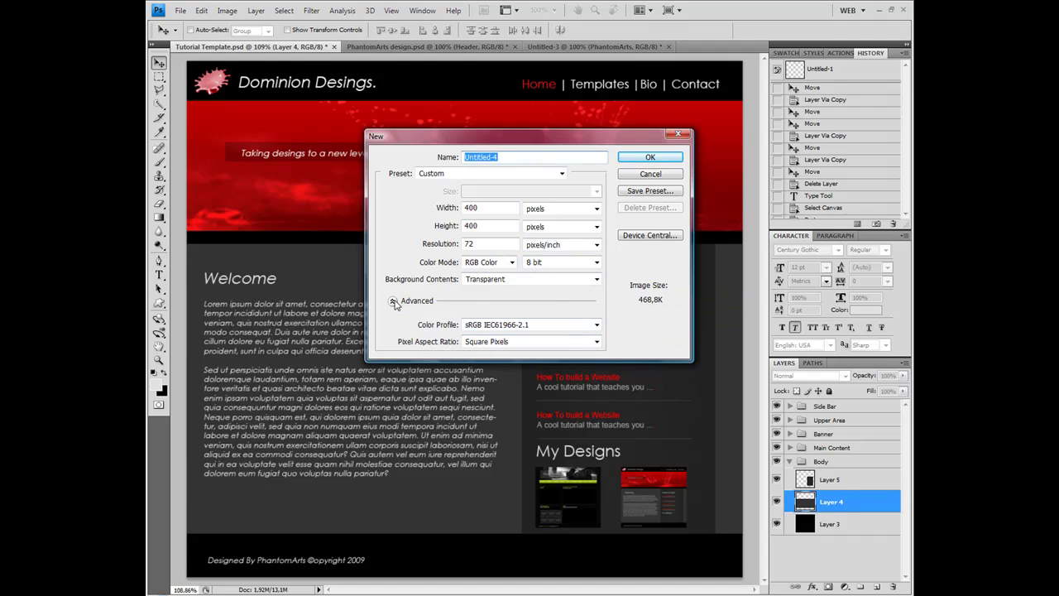
{"action": "left_click", "coordinate": [393, 302]}
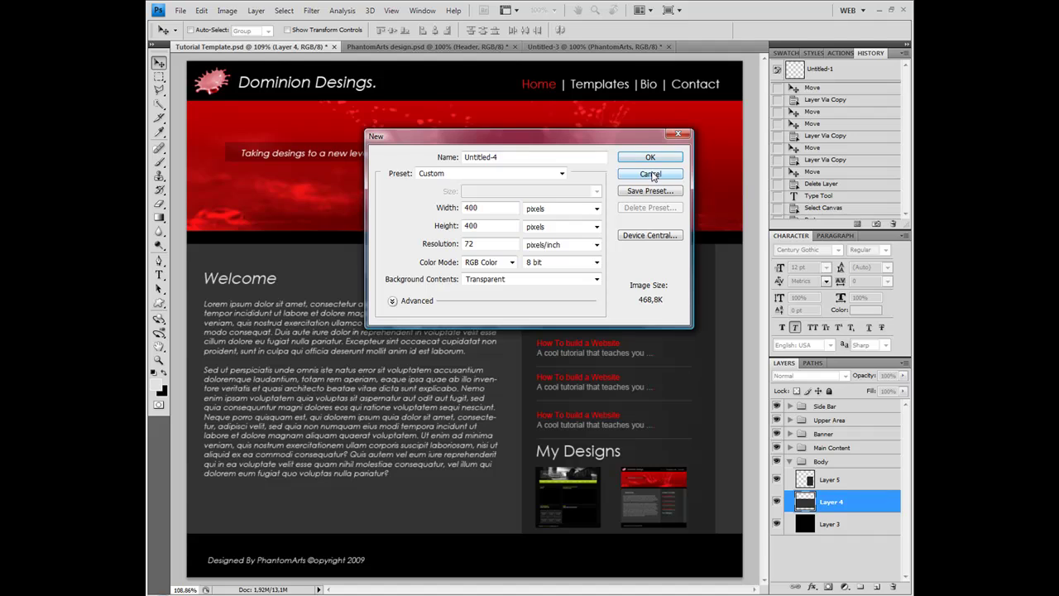
{"action": "double_click", "coordinate": [496, 208]}
{"action": "left_click", "coordinate": [642, 175]}
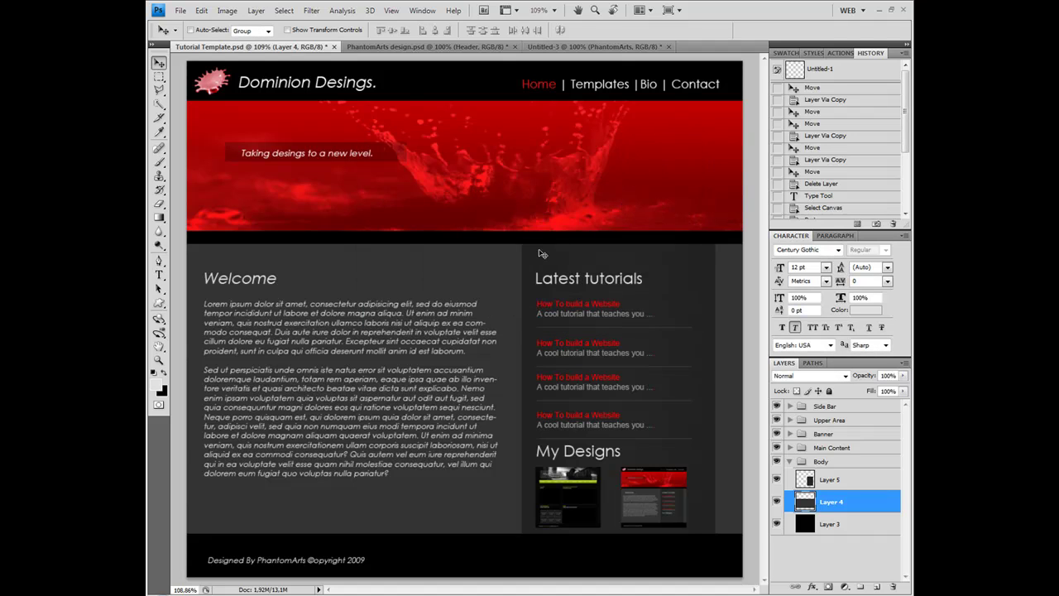
Hide the Side Bar, Upper Area, Banner, Main Content and Body groups, plus the layers inside Body
{"action": "left_click_drag", "start_coordinate": [780, 408], "coordinate": [779, 466]}
{"action": "left_click", "coordinate": [776, 461]}
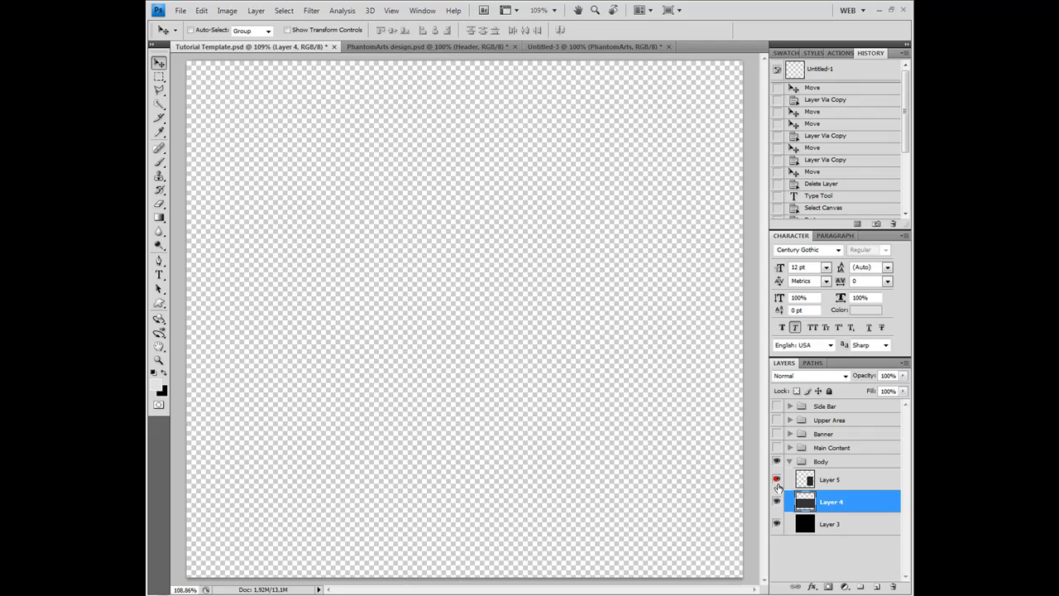
{"action": "left_click", "coordinate": [776, 501]}
{"action": "left_click", "coordinate": [777, 479]}
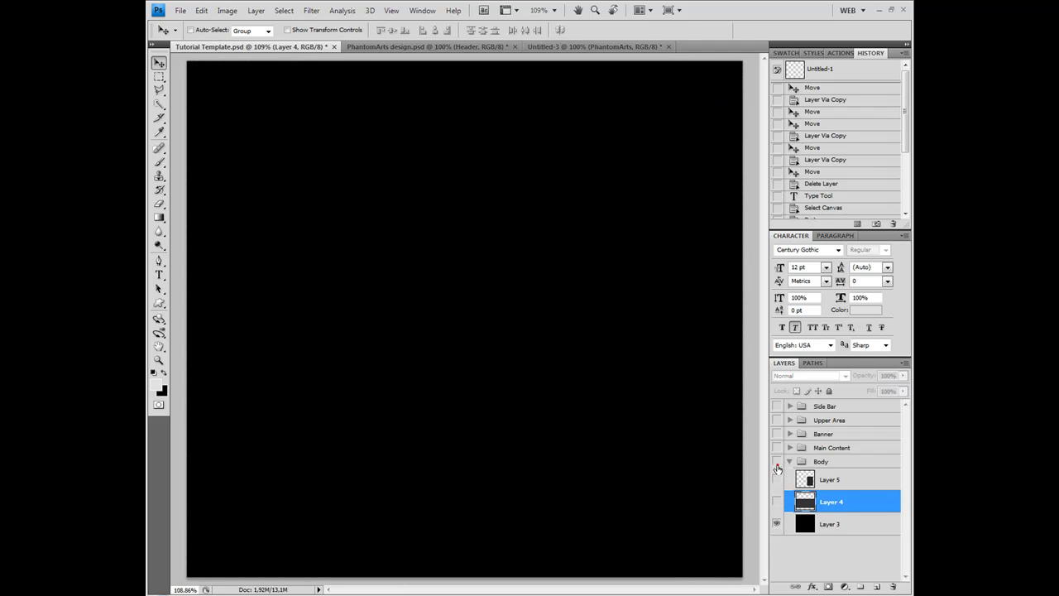
{"action": "left_click", "coordinate": [777, 523]}
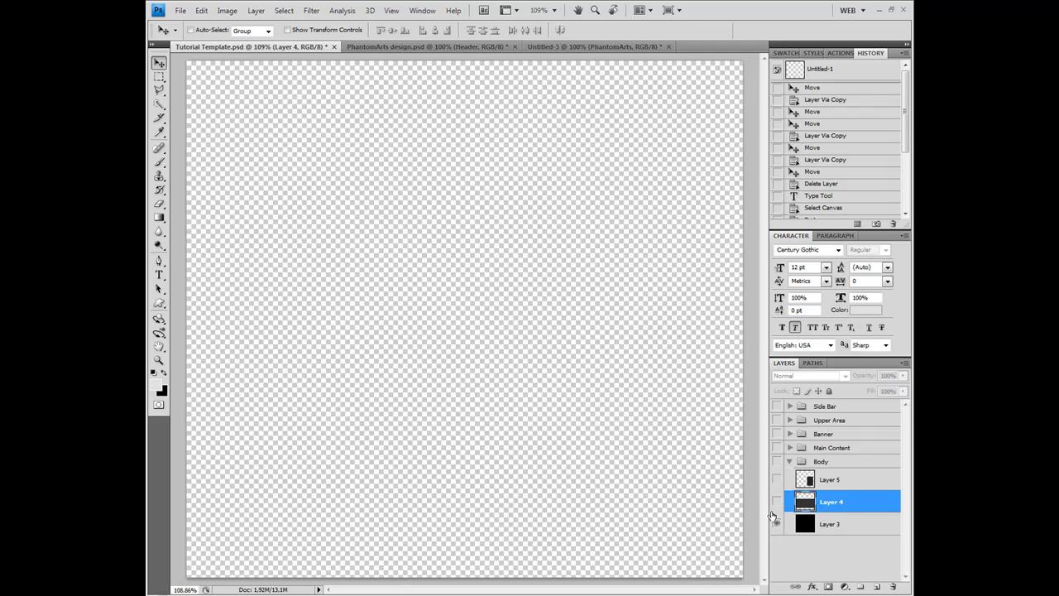
Fill Layer 3 in the Body group with black at 100% opacity in Normal mode and make the group visible
{"action": "left_click", "coordinate": [798, 528]}
{"action": "key", "text": "i"}
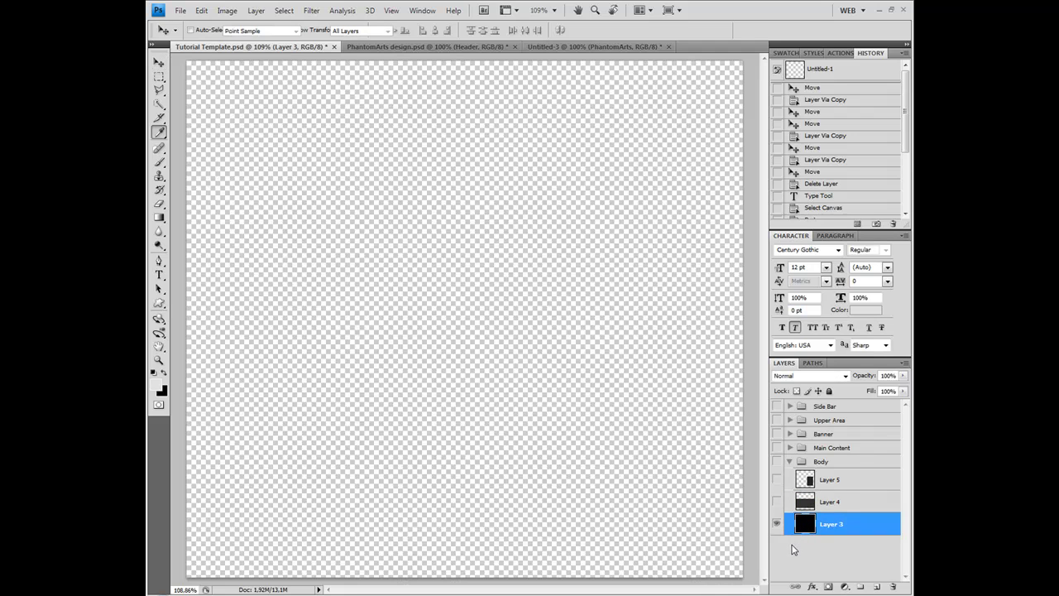
{"action": "key", "text": "shift+F5"}
{"action": "left_click_drag", "start_coordinate": [454, 154], "coordinate": [428, 162]}
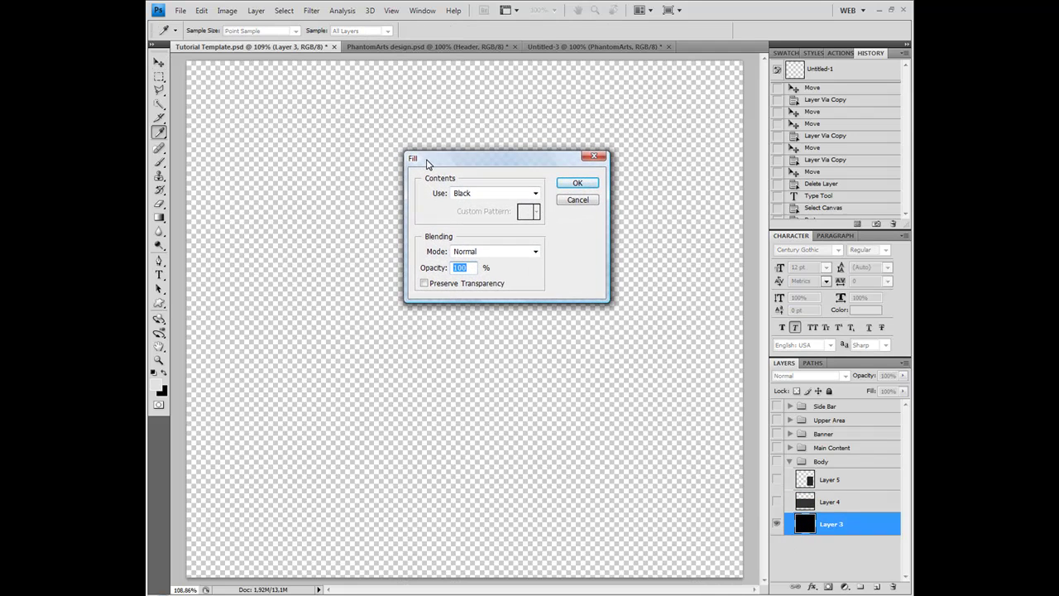
{"action": "left_click", "coordinate": [577, 183]}
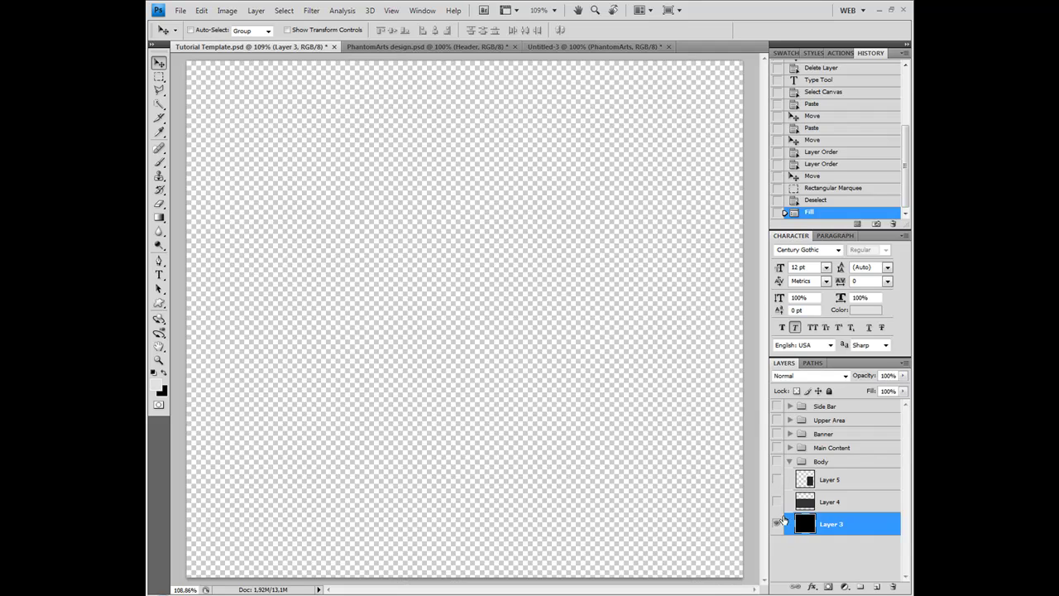
{"action": "left_click", "coordinate": [777, 524]}
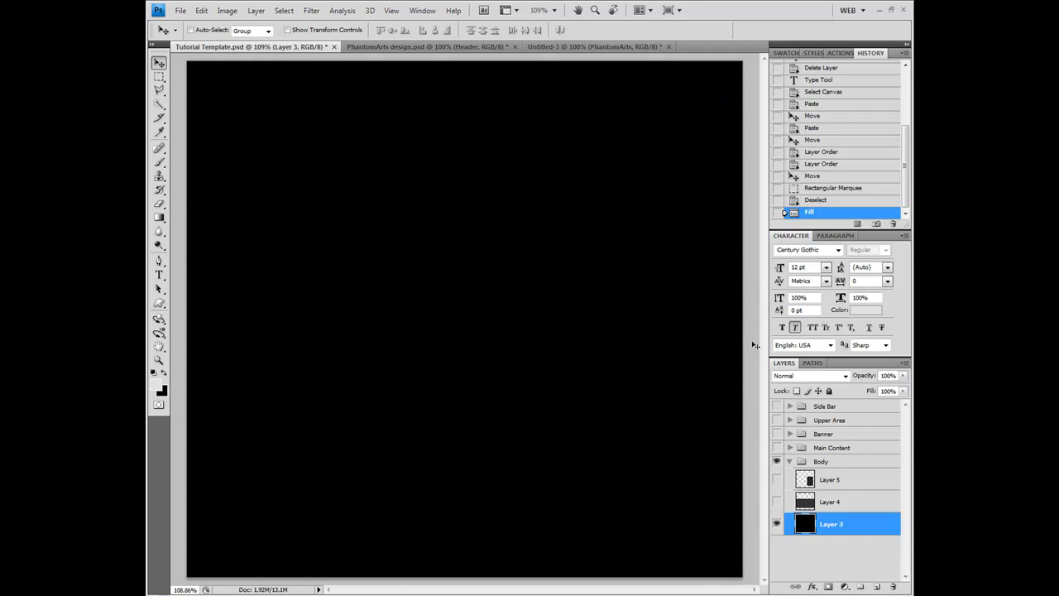
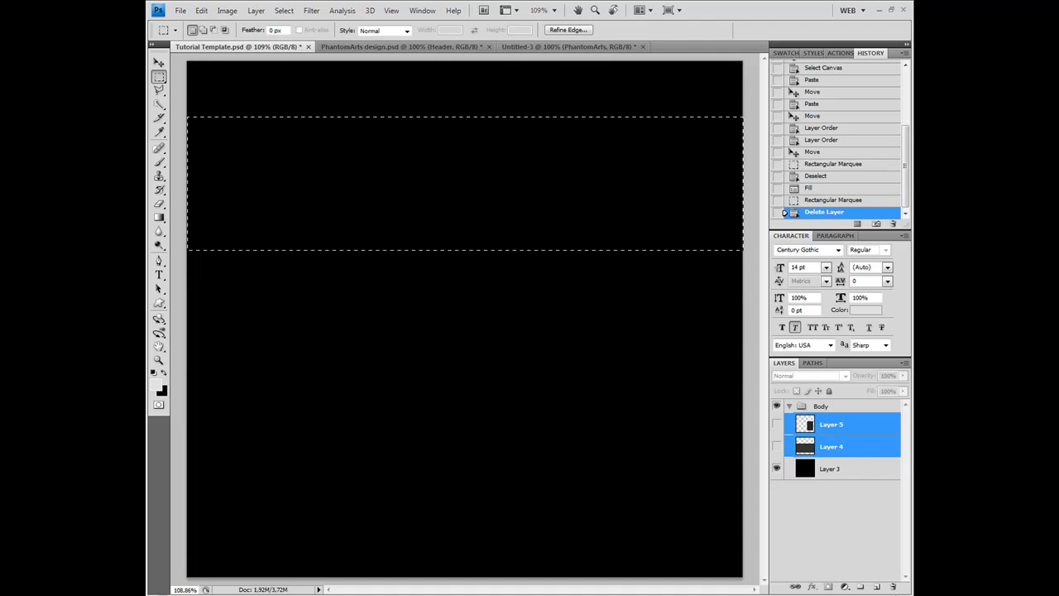
Delete the hidden Layer 5 and Layer 4, and add a new empty layer above the Body group
{"action": "left_click", "coordinate": [892, 586]}
{"action": "left_click", "coordinate": [453, 221]}
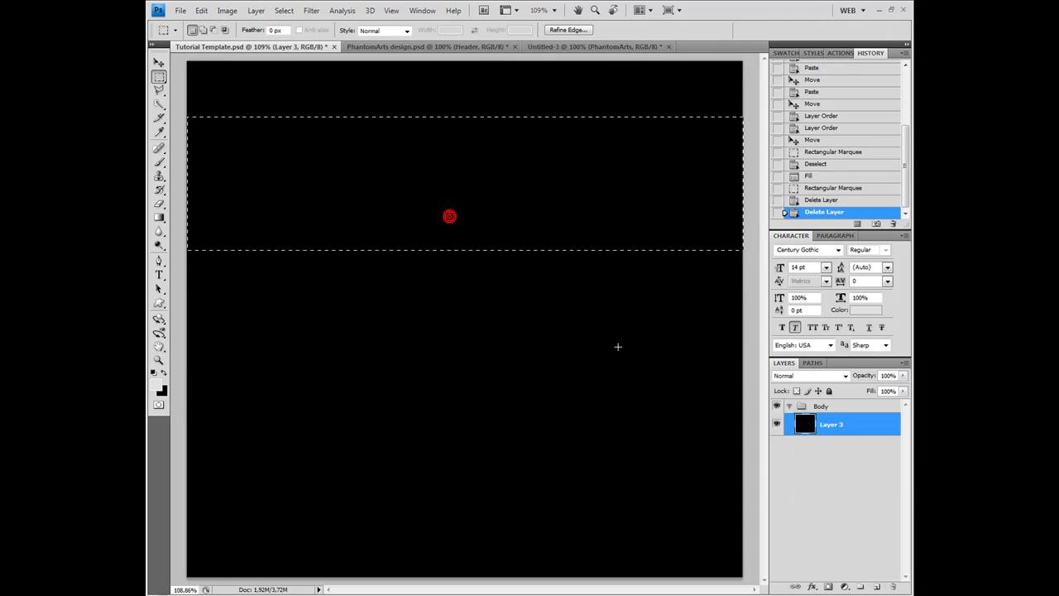
{"action": "left_click", "coordinate": [850, 406]}
{"action": "left_click", "coordinate": [876, 586]}
{"action": "left_click_drag", "start_coordinate": [819, 418], "coordinate": [824, 445]}
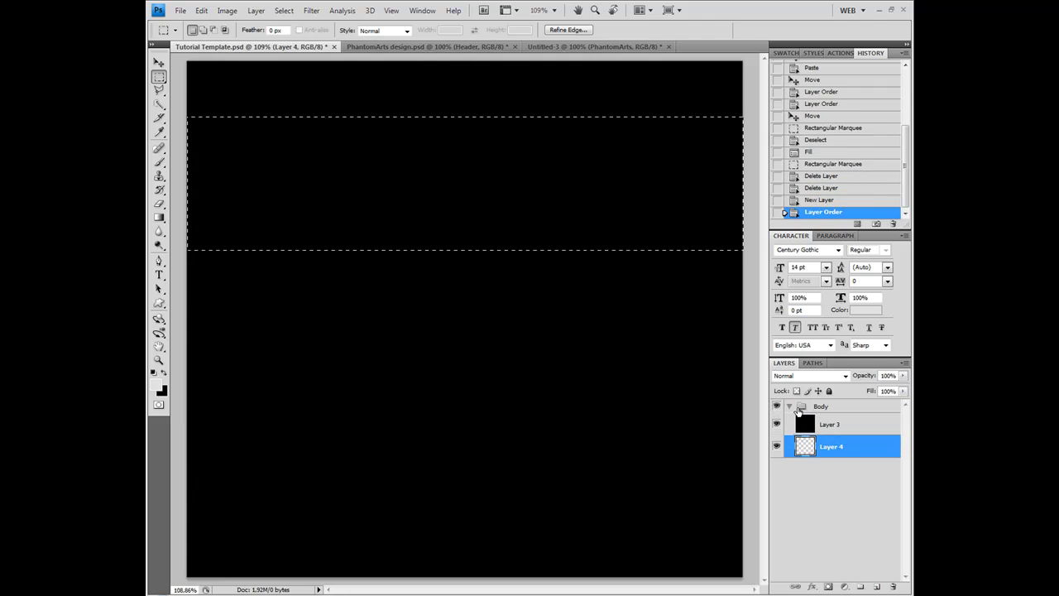
{"action": "left_click", "coordinate": [803, 403]}
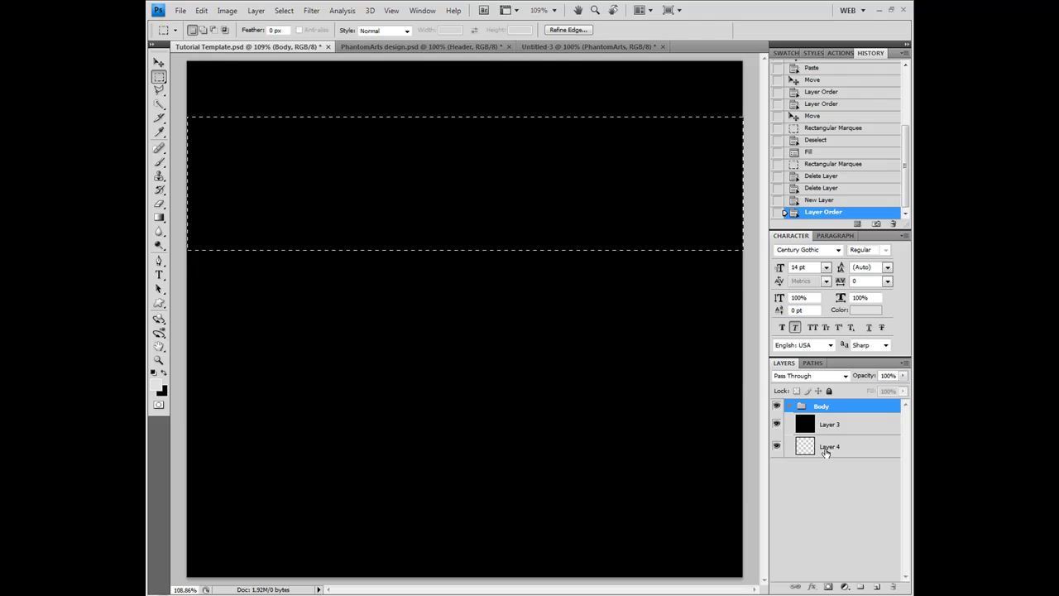
{"action": "left_click_drag", "start_coordinate": [827, 447], "coordinate": [828, 405]}
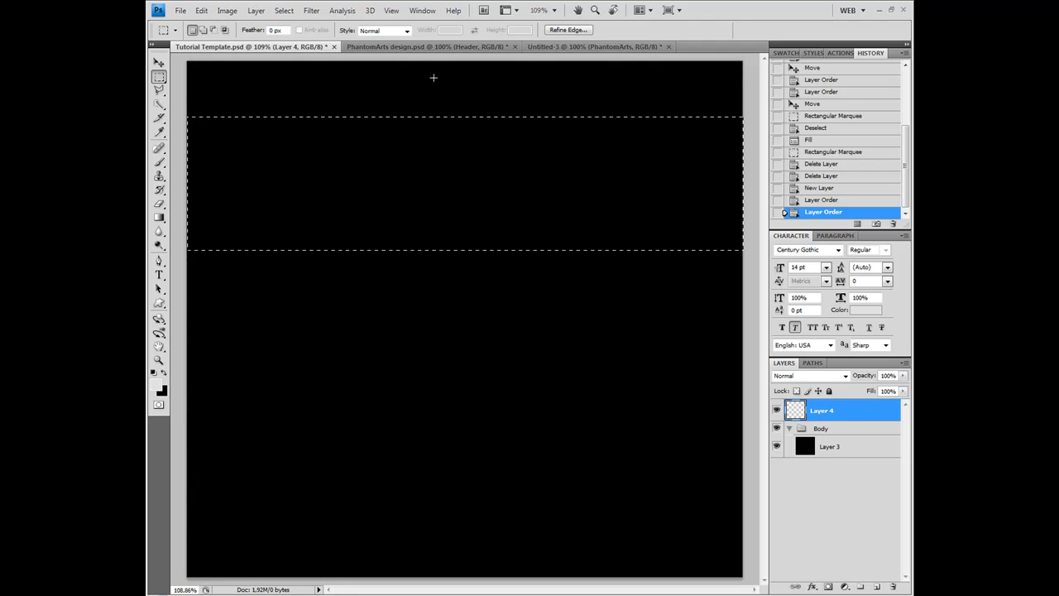
Look at PhantomArts design.psd for reference, return to the template and inspect the current gradient settings without changing them
{"action": "left_click", "coordinate": [406, 48]}
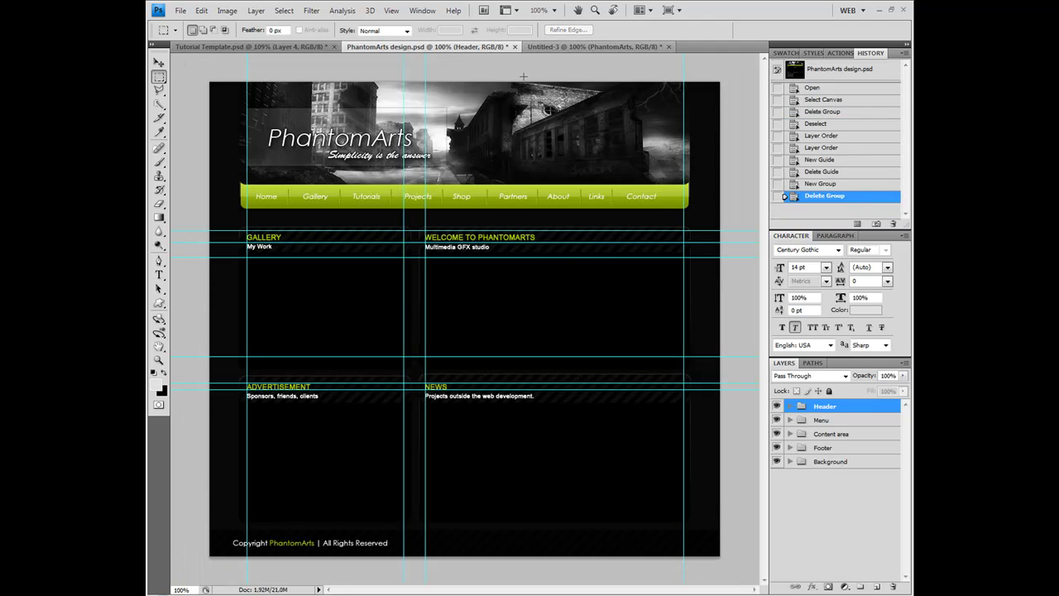
{"action": "key", "text": "ctrl+shift+Tab"}
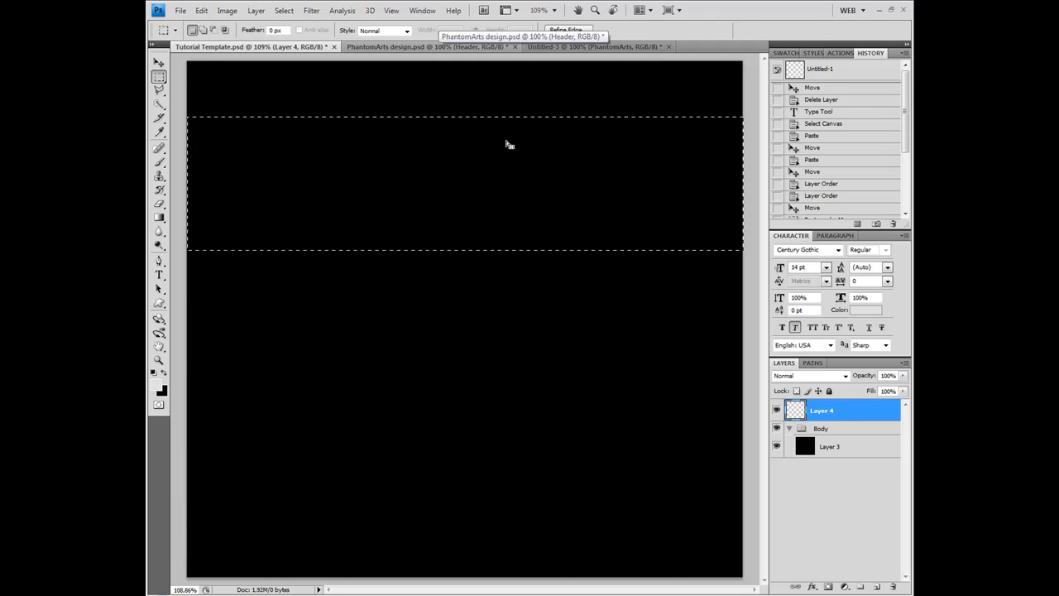
{"action": "left_click", "coordinate": [159, 217]}
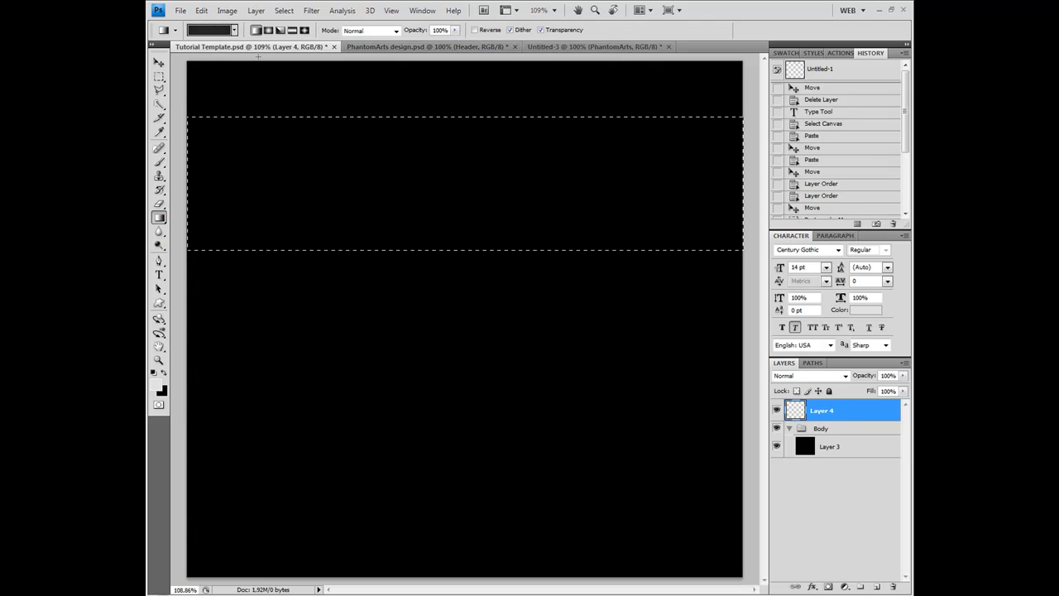
{"action": "left_click", "coordinate": [210, 31]}
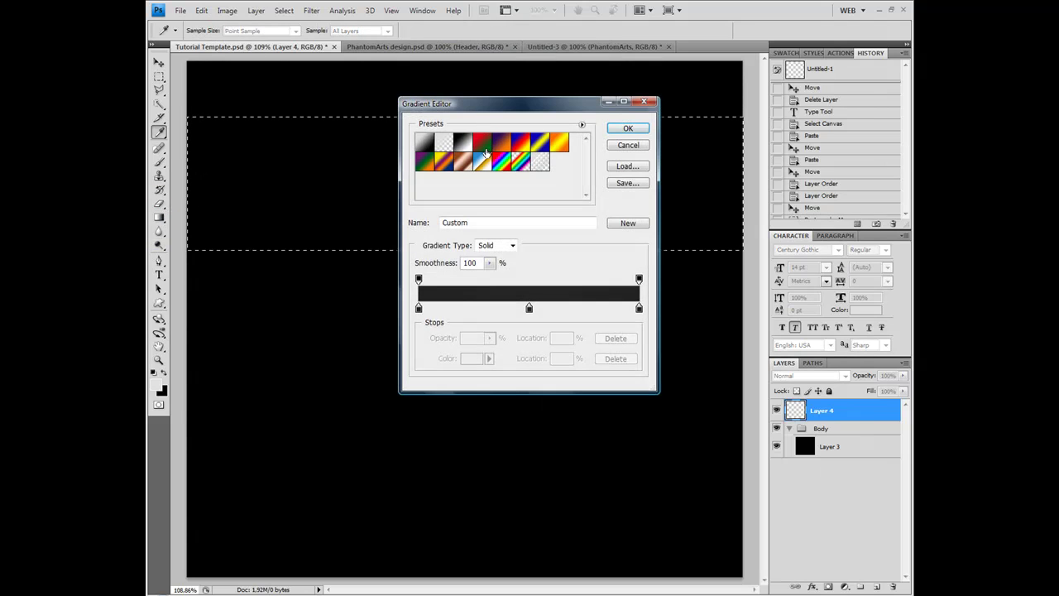
{"action": "left_click", "coordinate": [626, 148]}
Set the foreground color to dark red #ba1c1c
{"action": "left_click", "coordinate": [157, 387]}
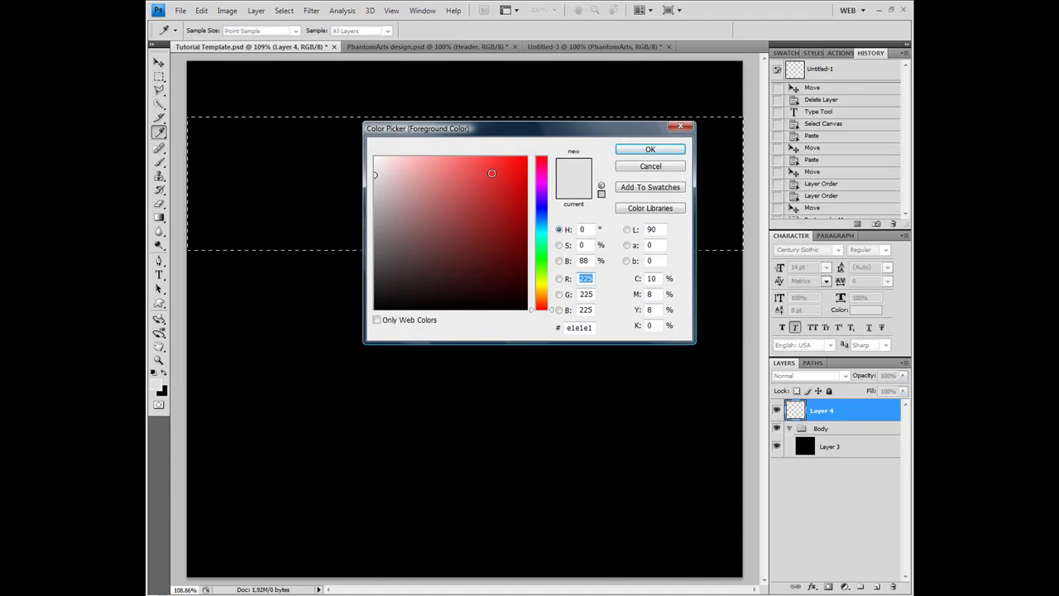
{"action": "mouse_move", "coordinate": [492, 173]}
{"action": "left_mouse_down"}
{"action": "mouse_move", "coordinate": [480, 166]}
{"action": "mouse_move", "coordinate": [497, 160]}
{"action": "mouse_move", "coordinate": [503, 188]}
{"action": "mouse_move", "coordinate": [532, 154]}
{"action": "mouse_move", "coordinate": [505, 189]}
{"action": "mouse_move", "coordinate": [508, 162]}
{"action": "left_mouse_up"}
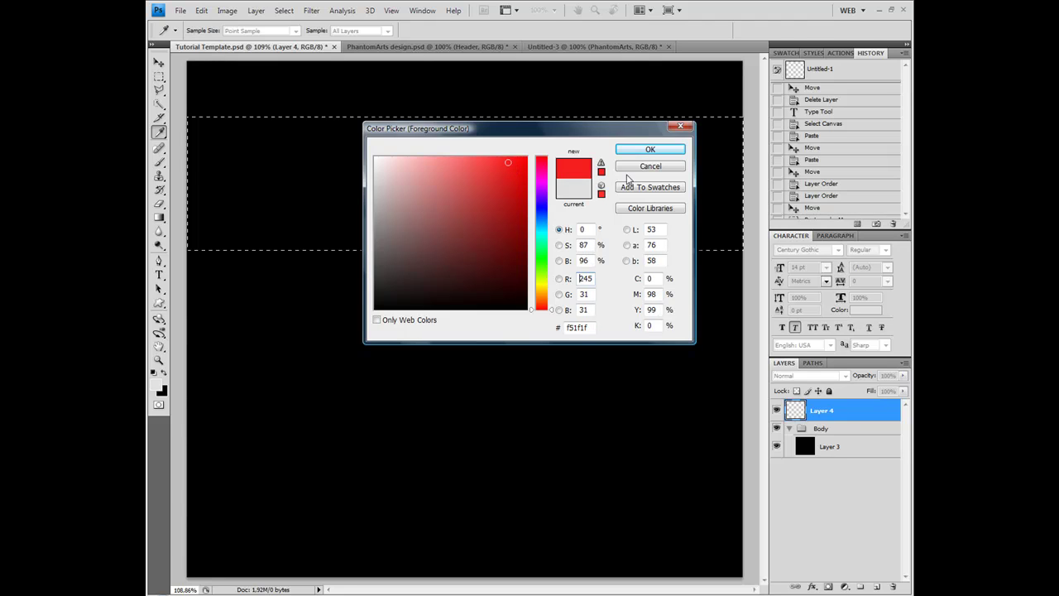
{"action": "left_click", "coordinate": [638, 152]}
{"action": "left_click", "coordinate": [156, 383]}
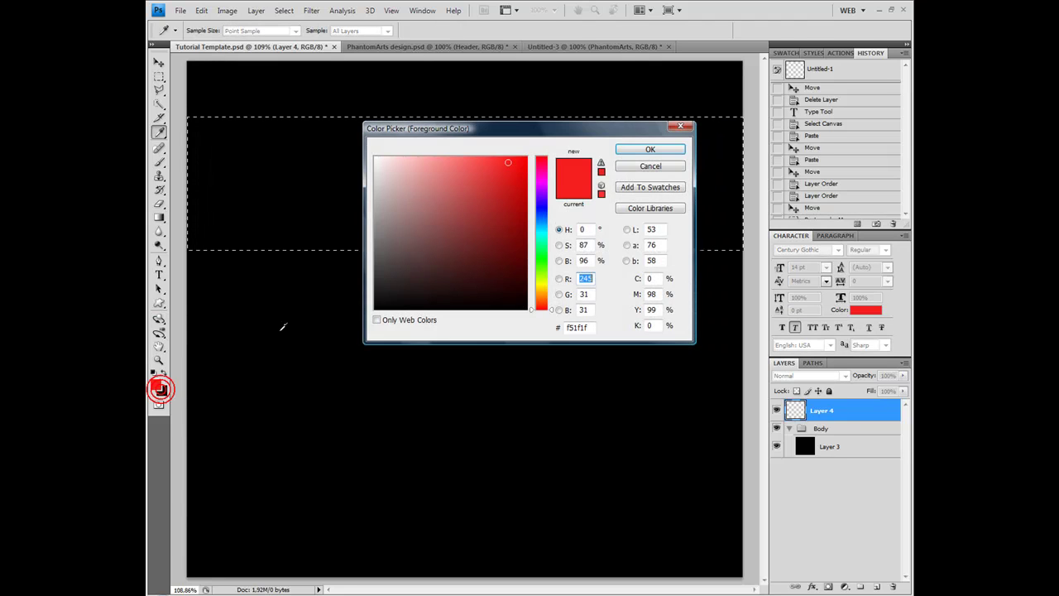
{"action": "left_click_drag", "start_coordinate": [511, 194], "coordinate": [503, 198]}
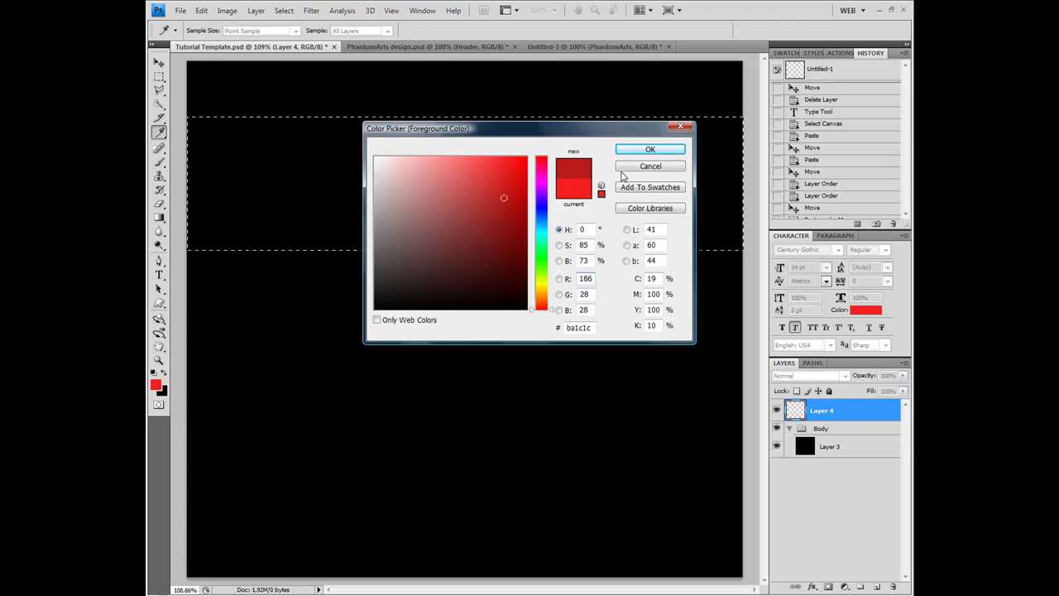
{"action": "left_click", "coordinate": [647, 150]}
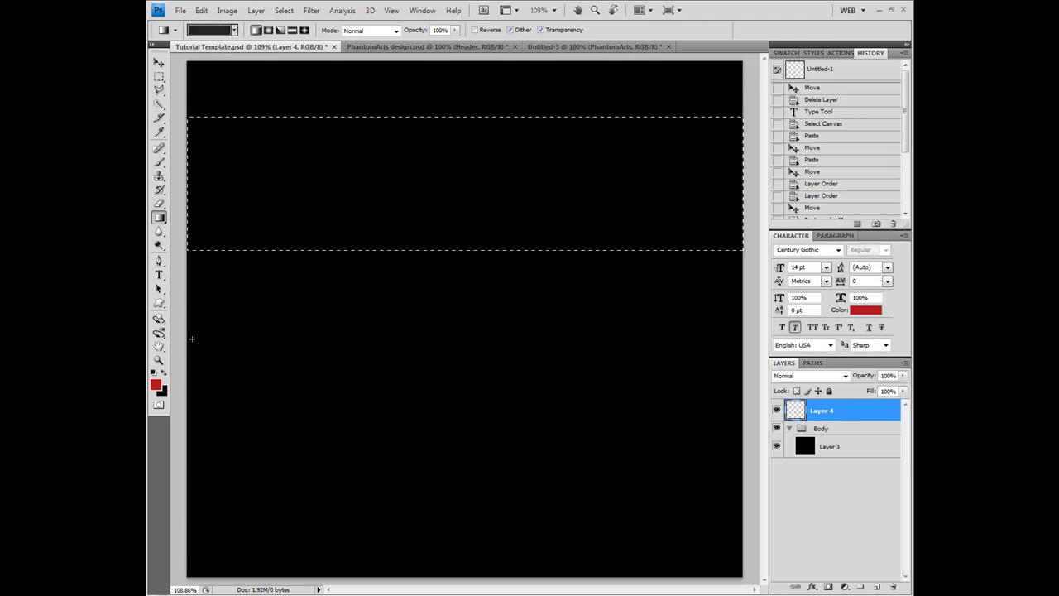
Set the background color to bright red #f61d1d and swap the foreground and background colors
{"action": "left_click", "coordinate": [163, 388]}
{"action": "left_click", "coordinate": [157, 384]}
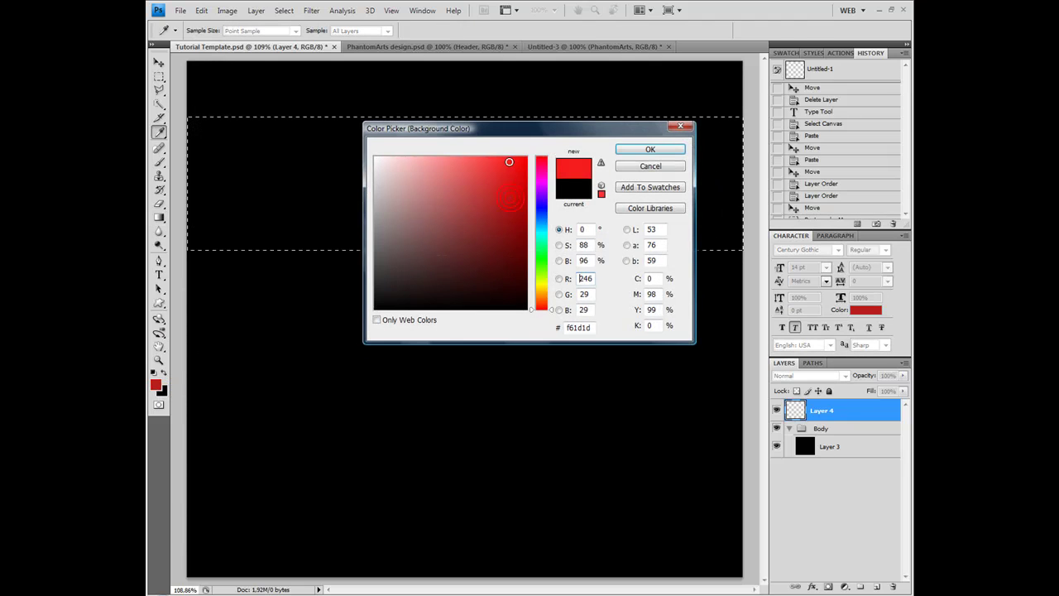
{"action": "key", "text": "Return"}
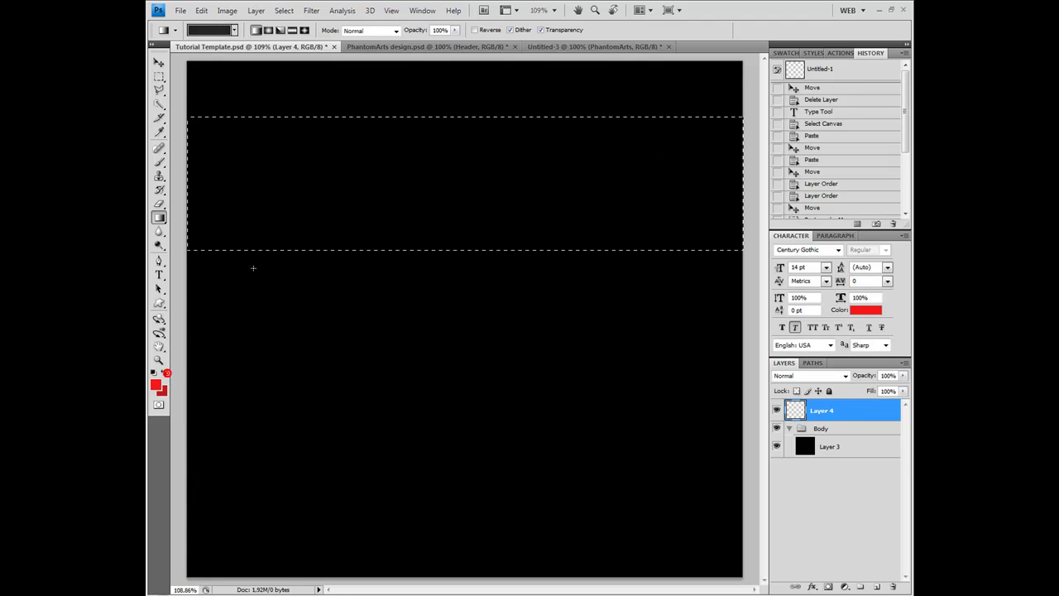
Set the gradient to the foreground-to-background preset using the two reds
{"action": "left_click", "coordinate": [209, 29]}
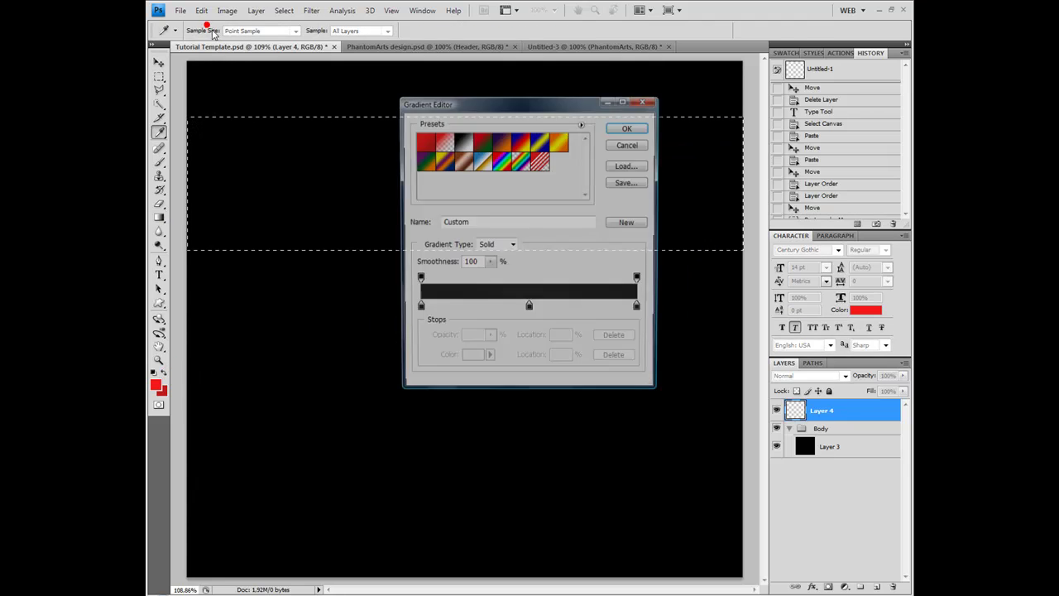
{"action": "left_click", "coordinate": [425, 143]}
{"action": "left_click", "coordinate": [628, 128]}
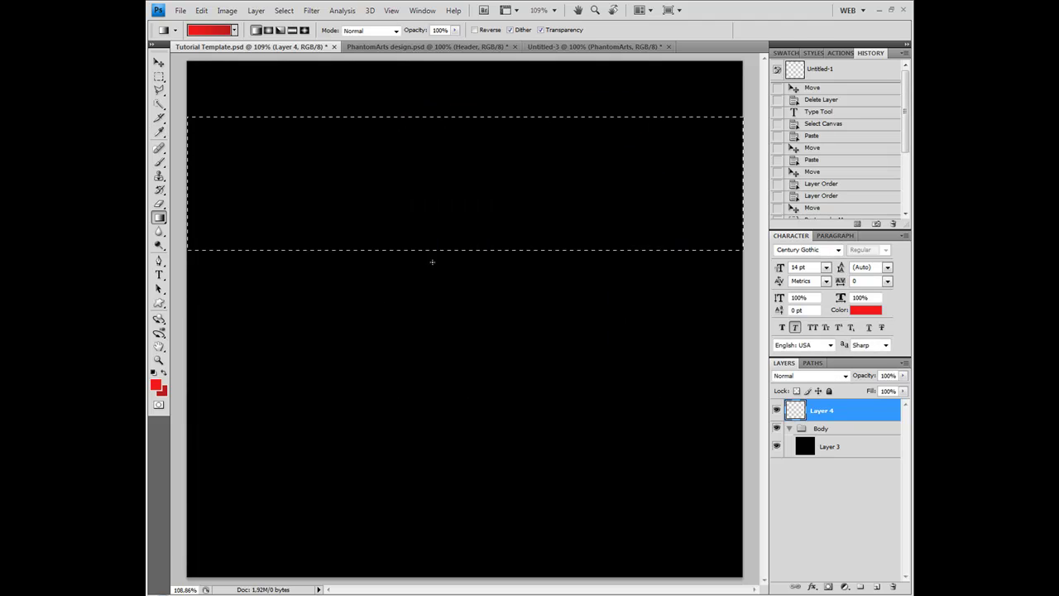
Try a red gradient drawn upward from the bottom edge of the selected banner strip, and clear the selection
{"action": "left_click_drag", "start_coordinate": [441, 250], "coordinate": [442, 218]}
{"action": "left_click_drag", "start_coordinate": [451, 169], "coordinate": [447, 114]}
{"action": "key", "text": "ctrl+d"}
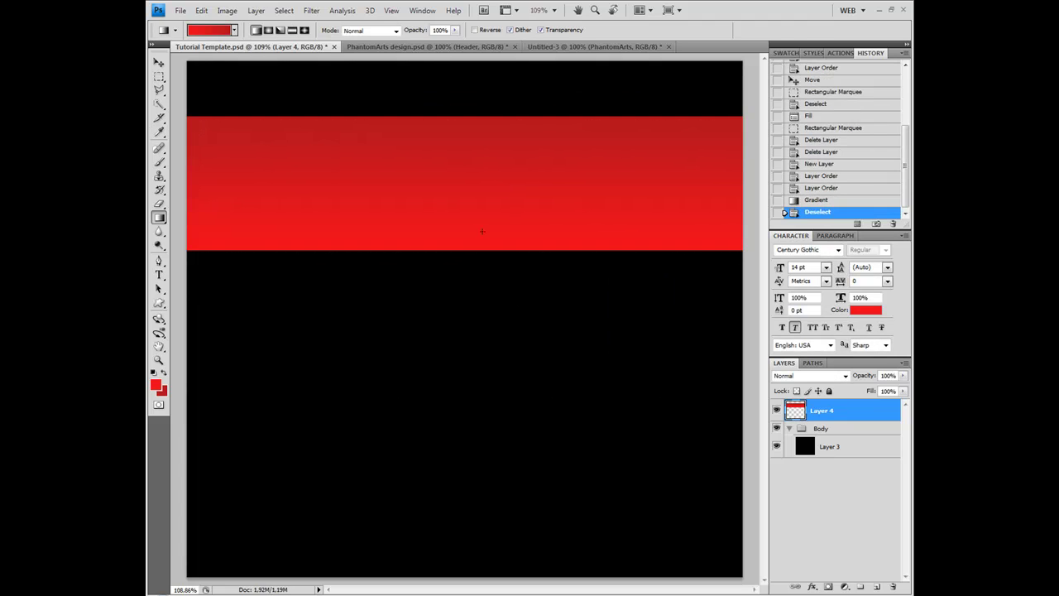
Choose a slightly darker red as the background color and revert the document to its state before the gradient fill
{"action": "left_click", "coordinate": [162, 391]}
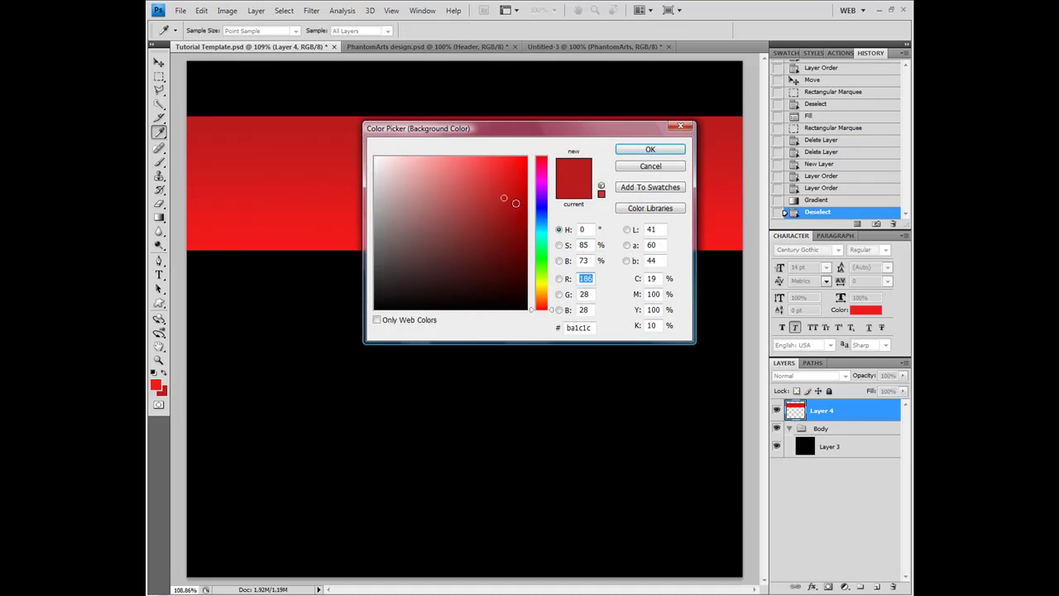
{"action": "left_click", "coordinate": [651, 149]}
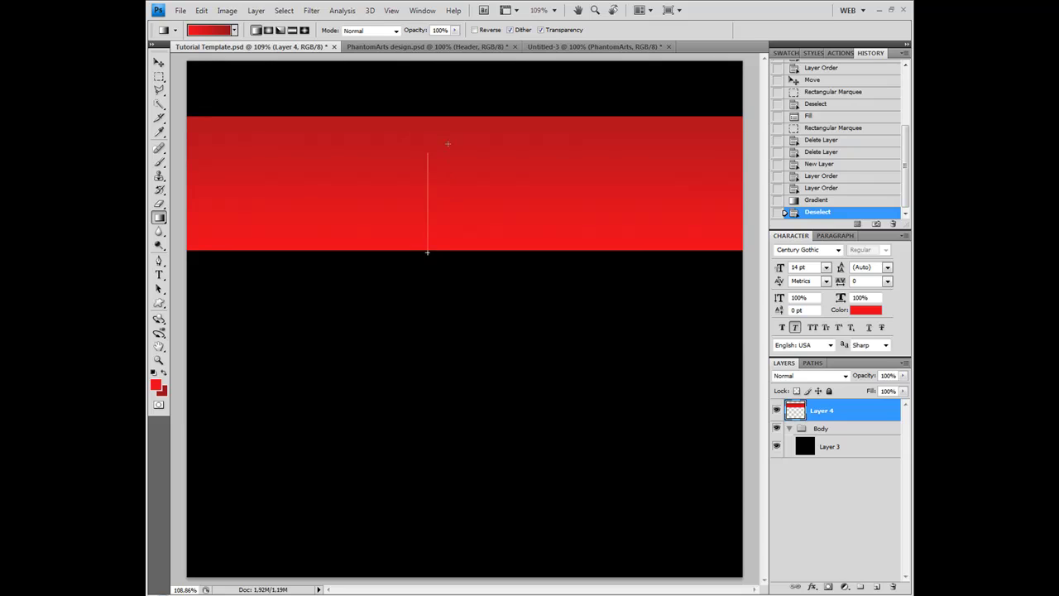
{"action": "left_click_drag", "start_coordinate": [427, 252], "coordinate": [427, 251]}
{"action": "key", "text": "ctrl+z"}
{"action": "left_click", "coordinate": [837, 188]}
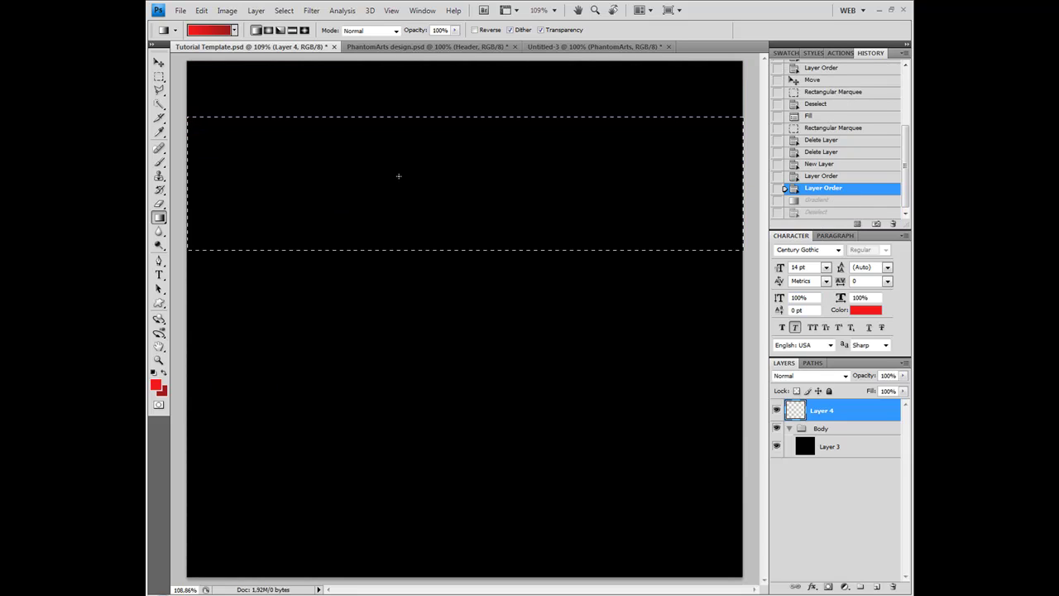
Fill the selected banner strip with the red gradient from top to bottom, and reload the layer's outline as a selection after deselecting
{"action": "left_click_drag", "start_coordinate": [429, 115], "coordinate": [430, 250]}
{"action": "key", "text": "ctrl+d"}
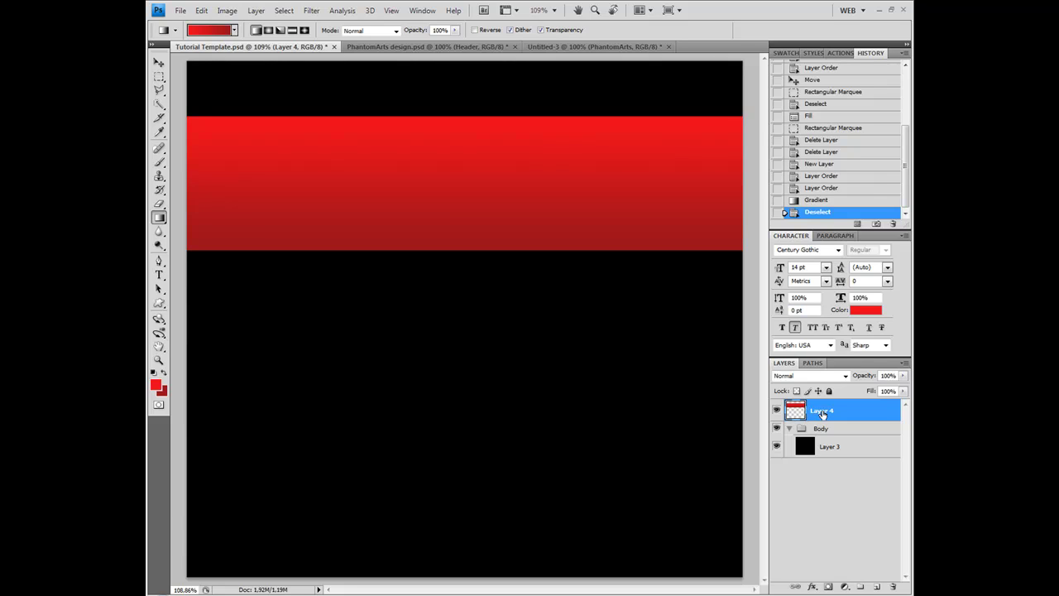
{"action": "left_click", "coordinate": [791, 414], "text": "ctrl"}
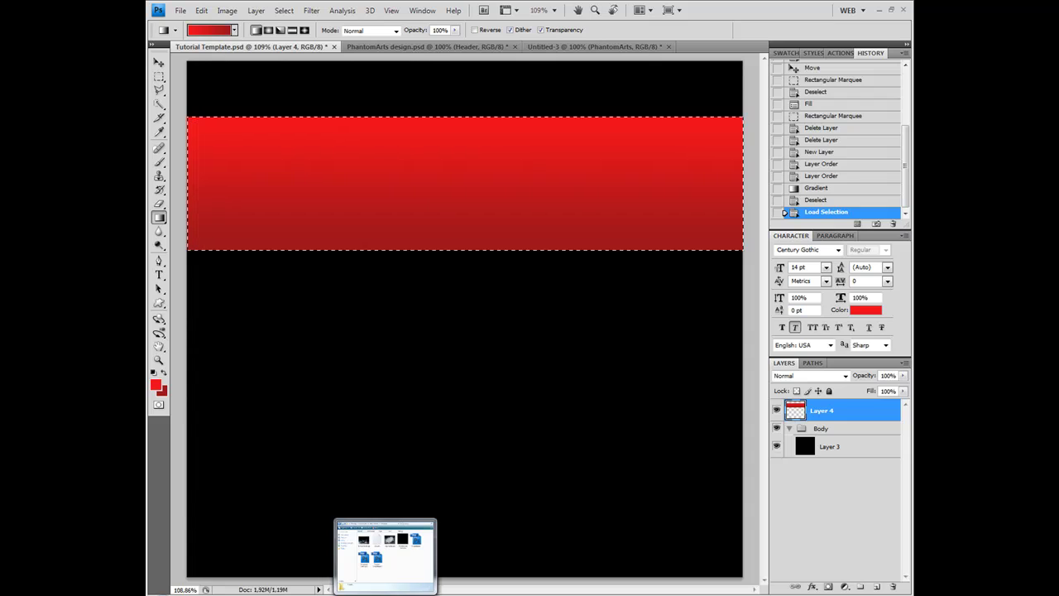
Open Banner Splash.jpg from the Template folder as a separate document
{"action": "left_click", "coordinate": [384, 594]}
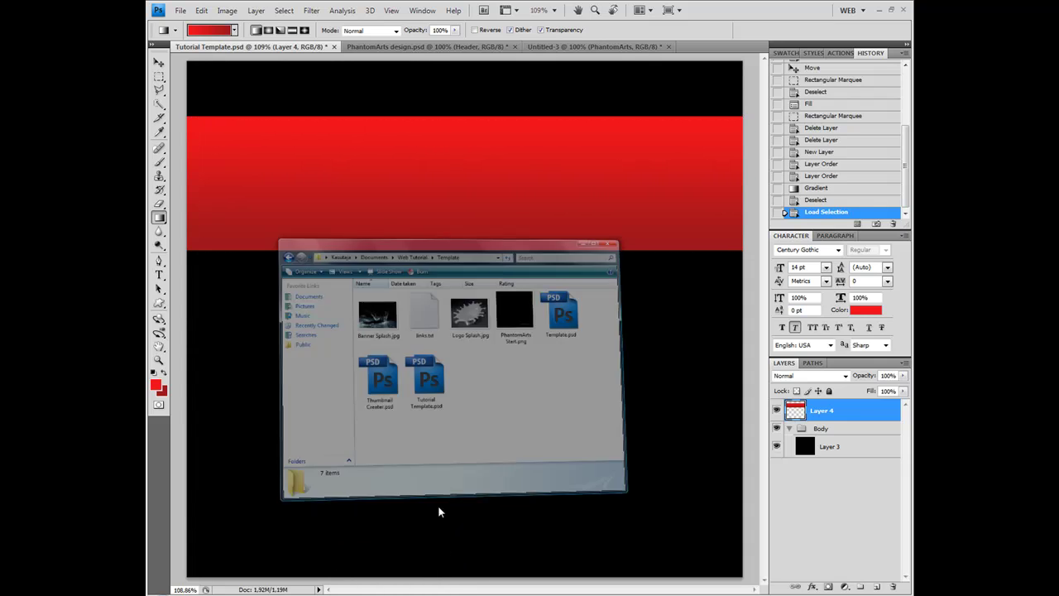
{"action": "left_click_drag", "start_coordinate": [382, 210], "coordinate": [833, 531]}
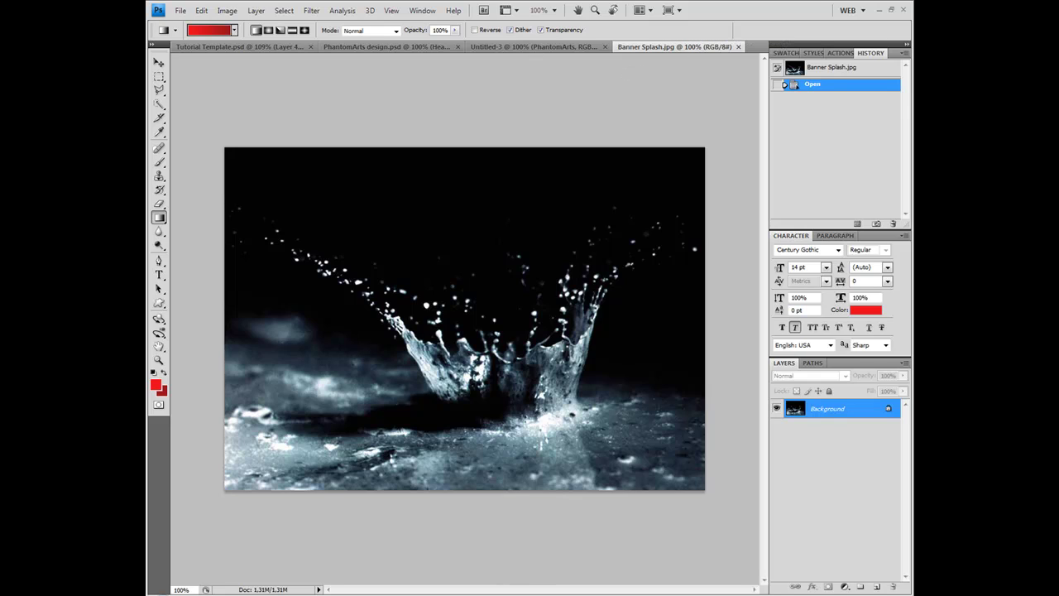
{"action": "mouse_move", "coordinate": [386, 595]}
Convert the locked Background of Banner Splash.jpg into a regular layer with the default name
{"action": "right_click", "coordinate": [800, 414]}
{"action": "left_click", "coordinate": [743, 352]}
{"action": "right_click", "coordinate": [801, 401]}
{"action": "left_click", "coordinate": [784, 420]}
{"action": "left_click", "coordinate": [633, 196]}
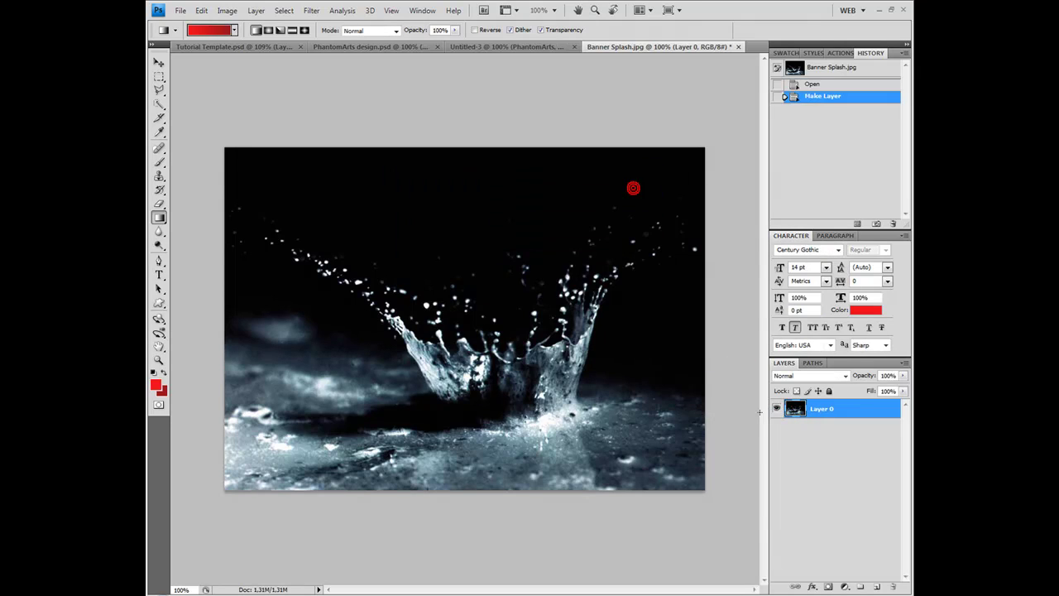
Copy the entire splash image and paste it into Tutorial Template.psd as a new layer above the red strip
{"action": "left_click", "coordinate": [797, 414], "text": "ctrl"}
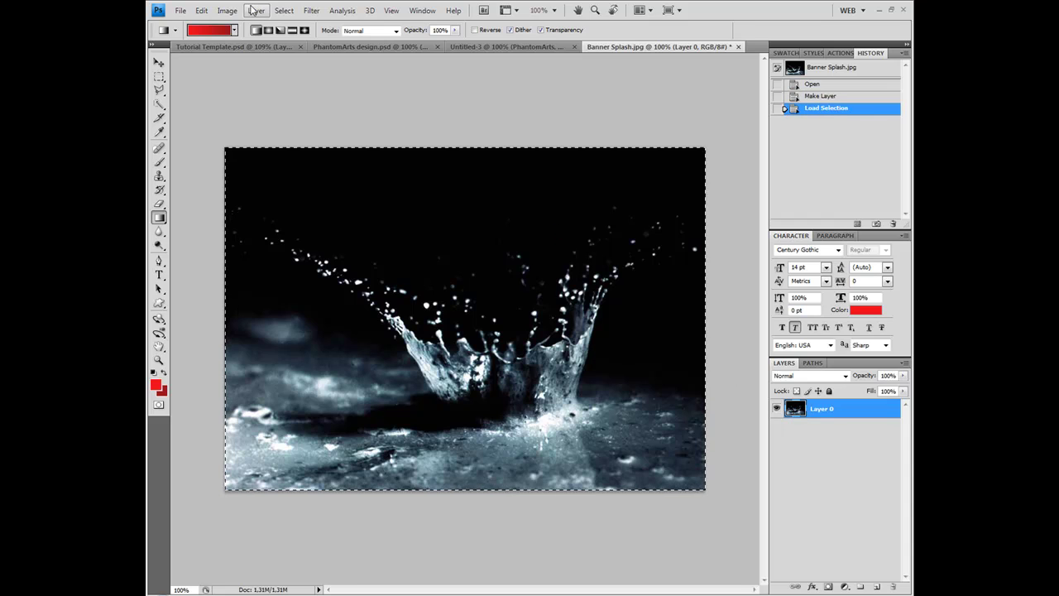
{"action": "left_click", "coordinate": [240, 47]}
{"action": "key", "text": "ctrl+v"}
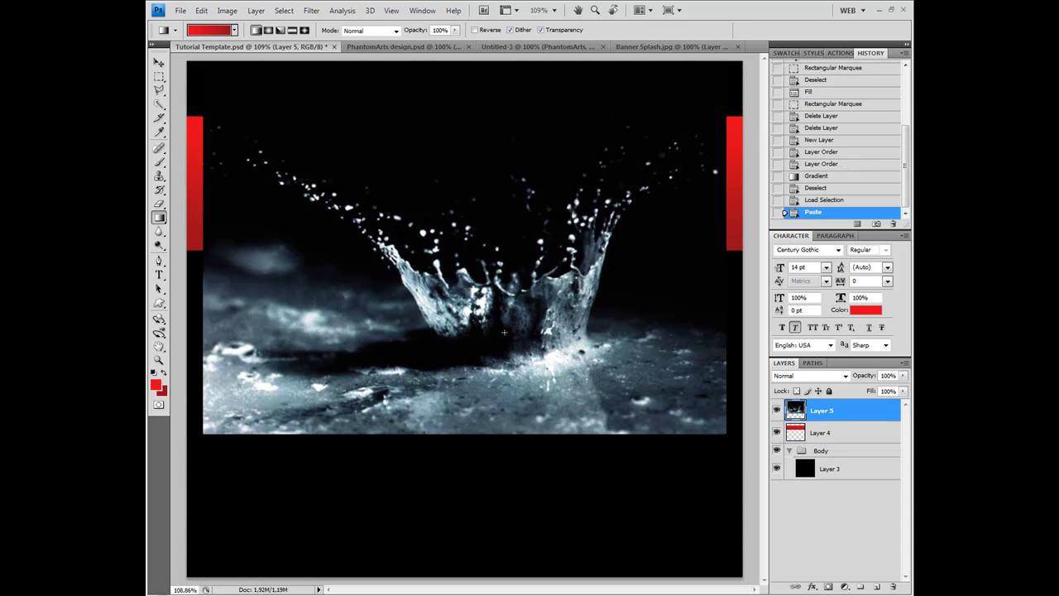
Free-transform the pasted splash layer to span the full canvas width and compress its height to about 76.4%
{"action": "left_click", "coordinate": [158, 63]}
{"action": "left_click", "coordinate": [201, 10]}
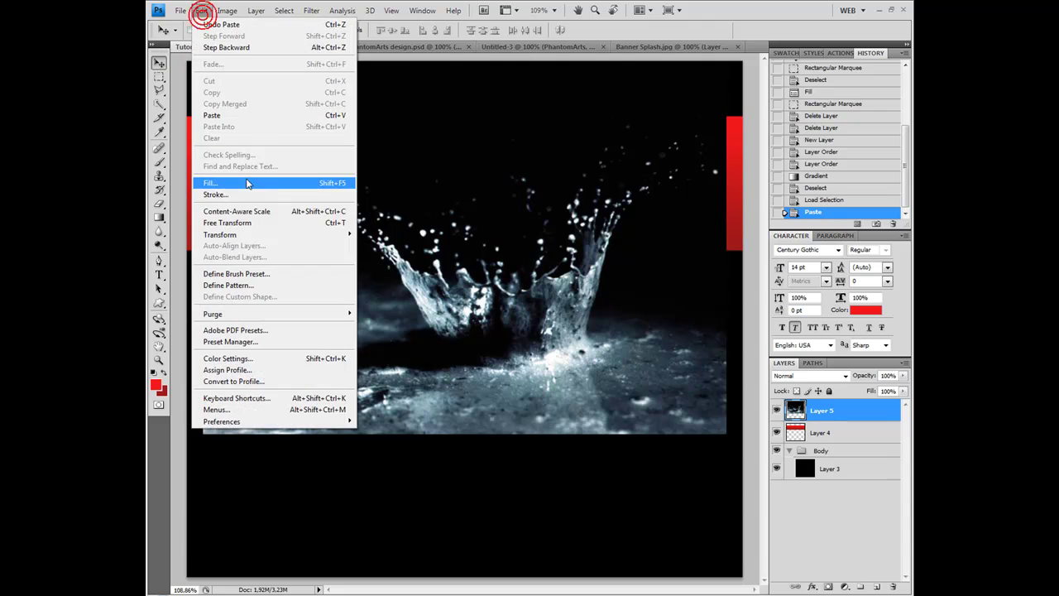
{"action": "left_click", "coordinate": [262, 224]}
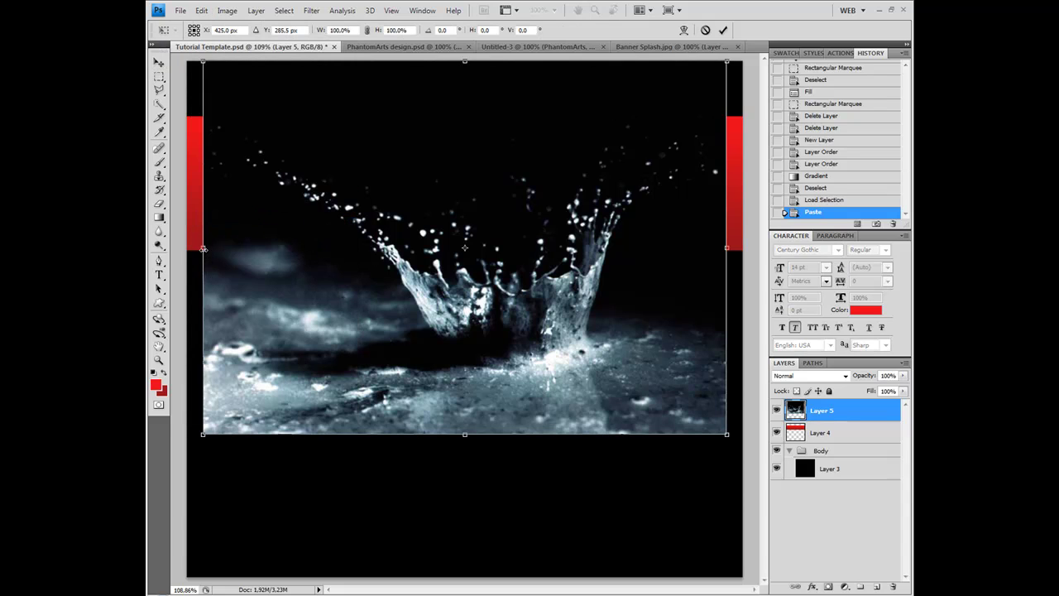
{"action": "left_click_drag", "start_coordinate": [202, 248], "coordinate": [188, 248]}
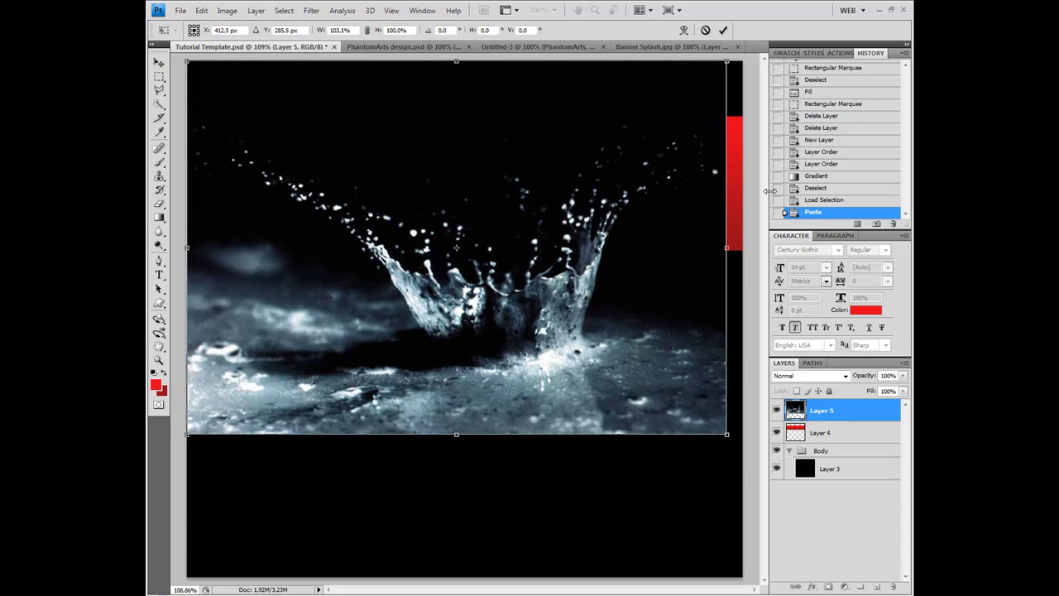
{"action": "left_click_drag", "start_coordinate": [727, 247], "coordinate": [744, 246]}
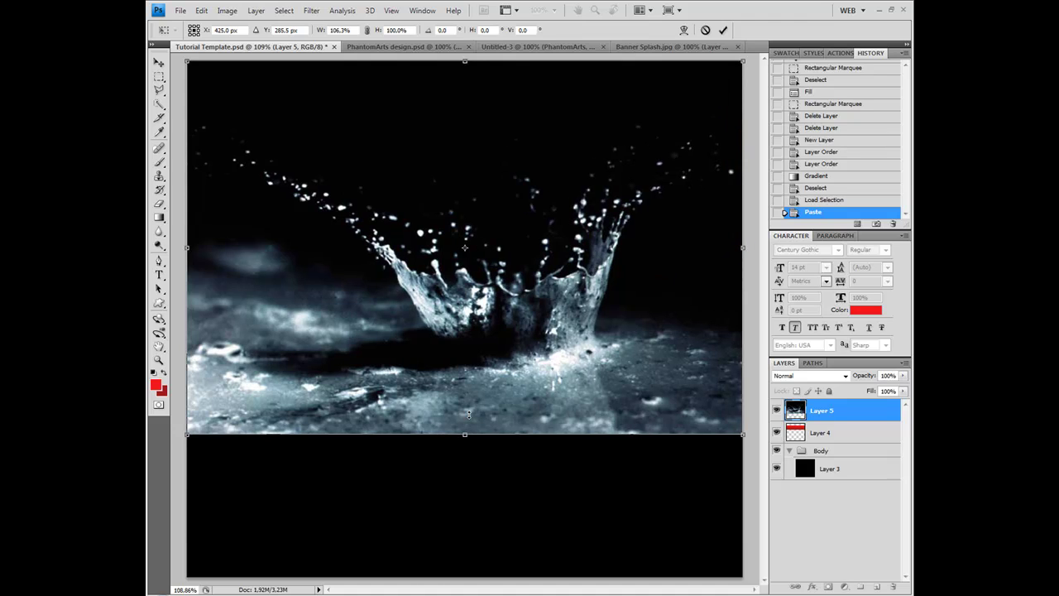
{"action": "left_click_drag", "start_coordinate": [465, 434], "coordinate": [469, 346]}
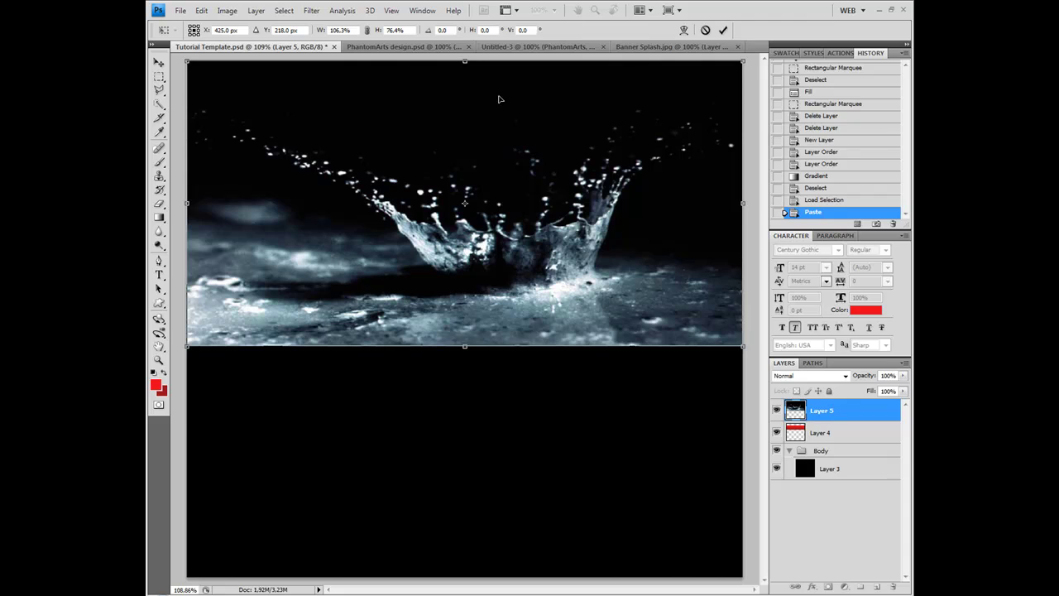
Set the splash layer's blend mode to Overlay, position the splash over the red strip and apply the transform
{"action": "left_click_drag", "start_coordinate": [499, 99], "coordinate": [521, 122]}
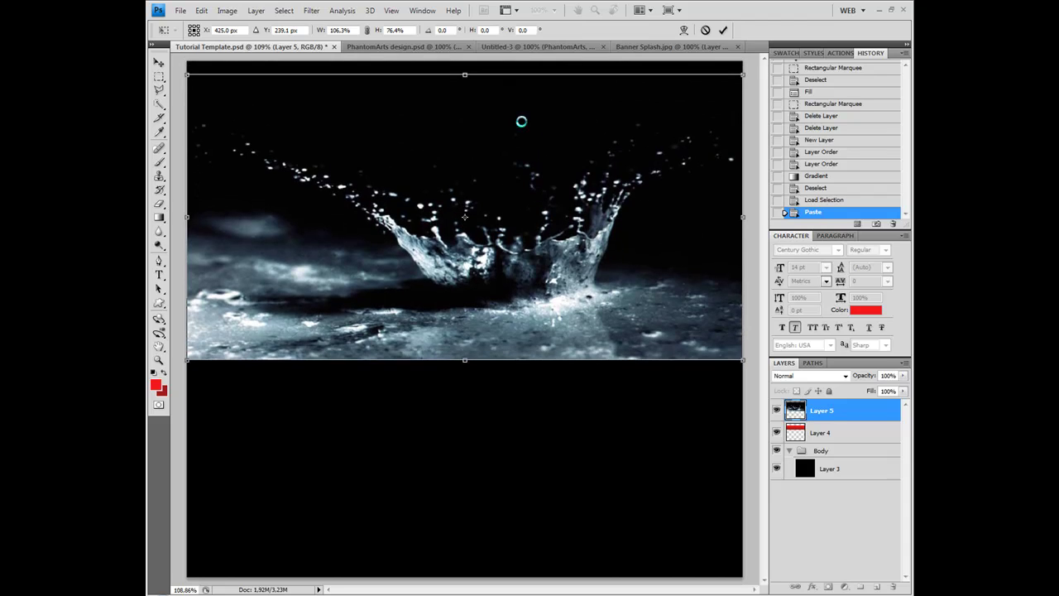
{"action": "left_click", "coordinate": [843, 377]}
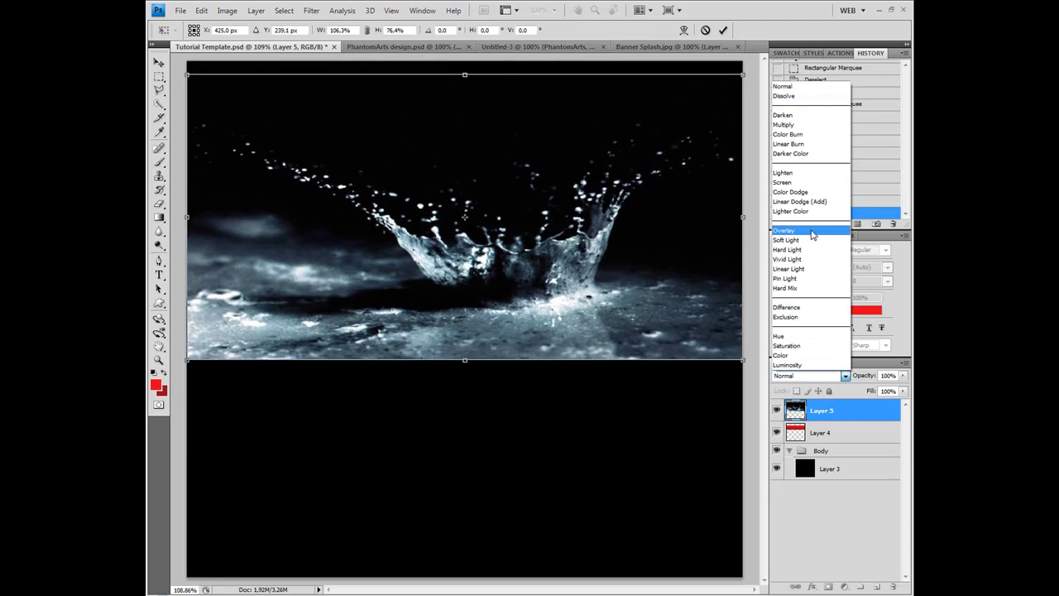
{"action": "left_click", "coordinate": [811, 235]}
{"action": "left_click_drag", "start_coordinate": [582, 302], "coordinate": [579, 245]}
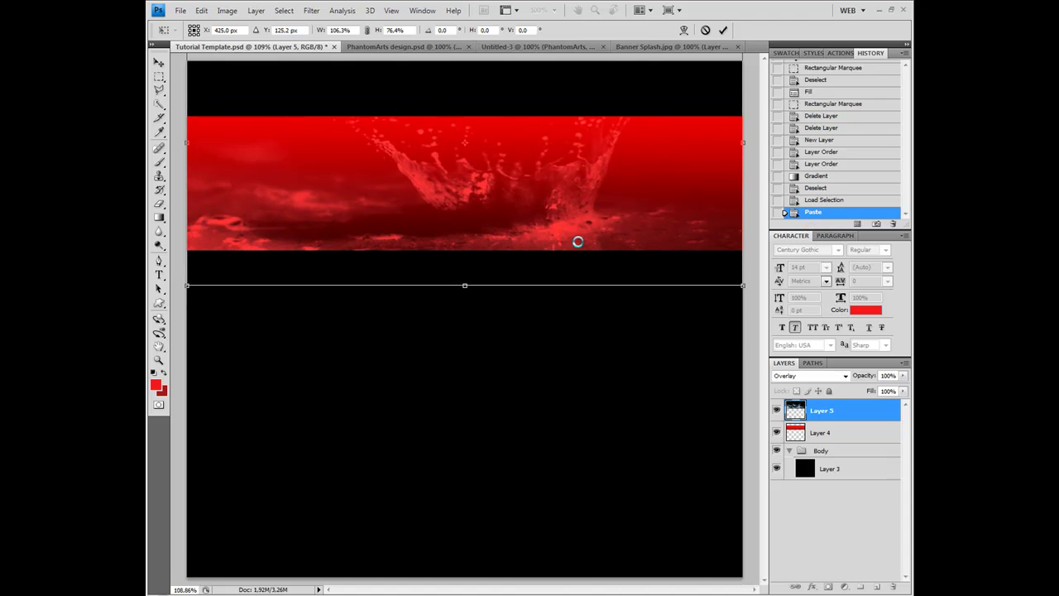
{"action": "left_click_drag", "start_coordinate": [524, 265], "coordinate": [525, 292]}
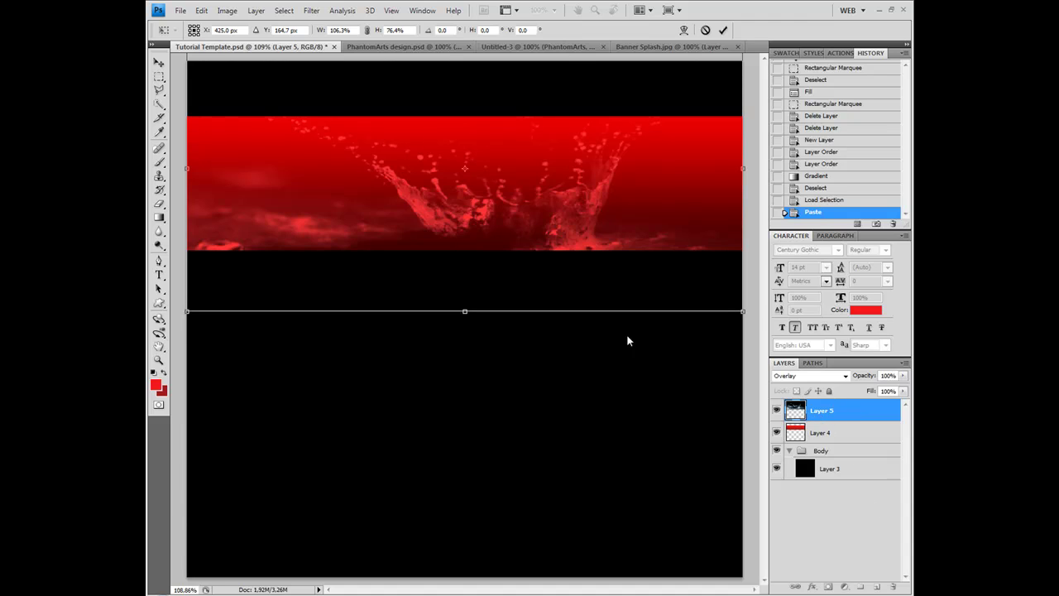
{"action": "key", "text": "Return"}
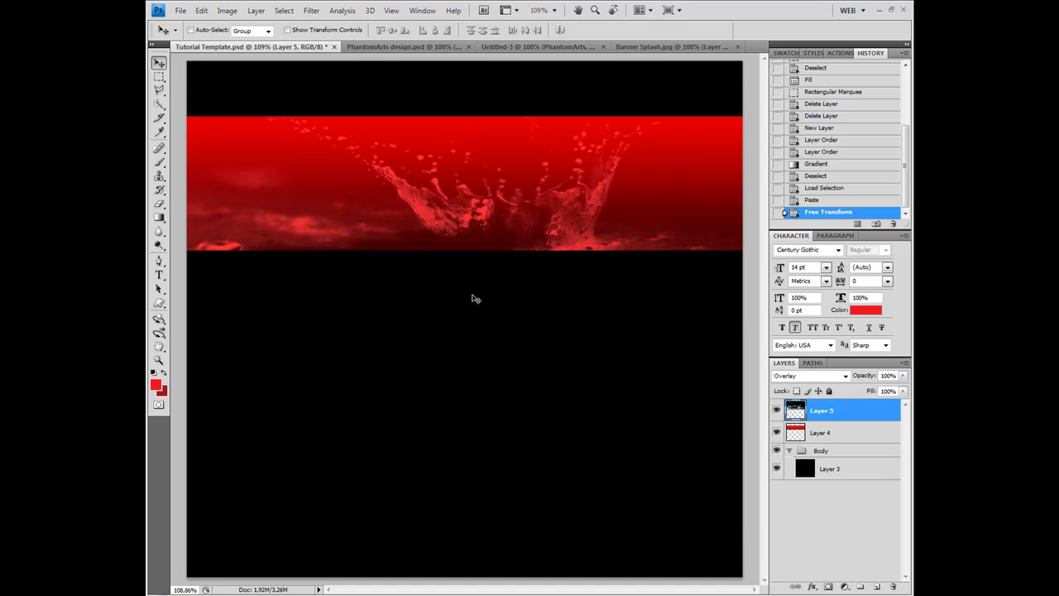
Create a new layer group above the splash layer and name it Banner
{"action": "left_click", "coordinate": [159, 76]}
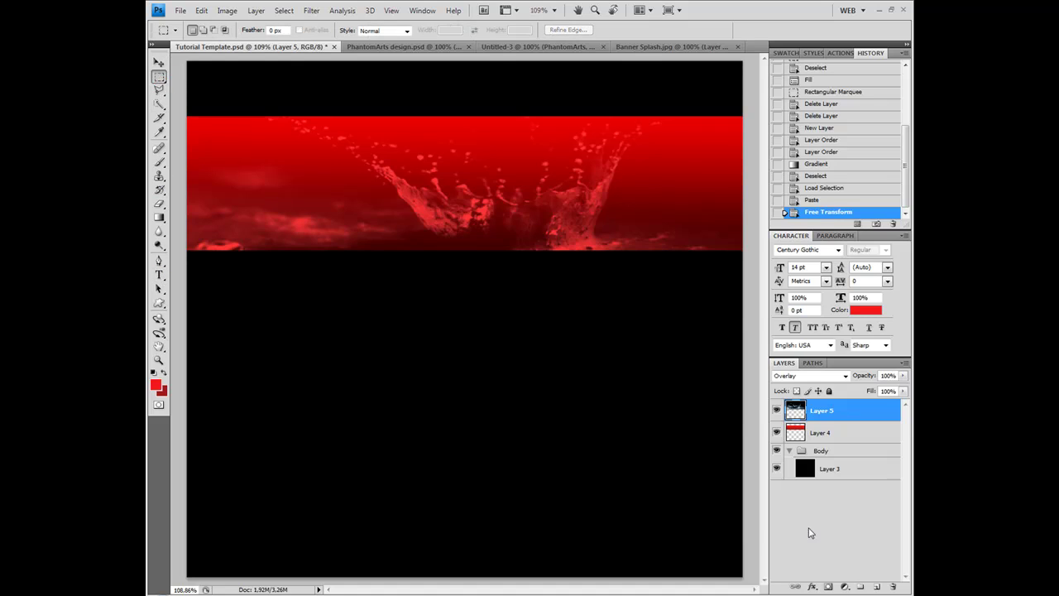
{"action": "left_click", "coordinate": [860, 586]}
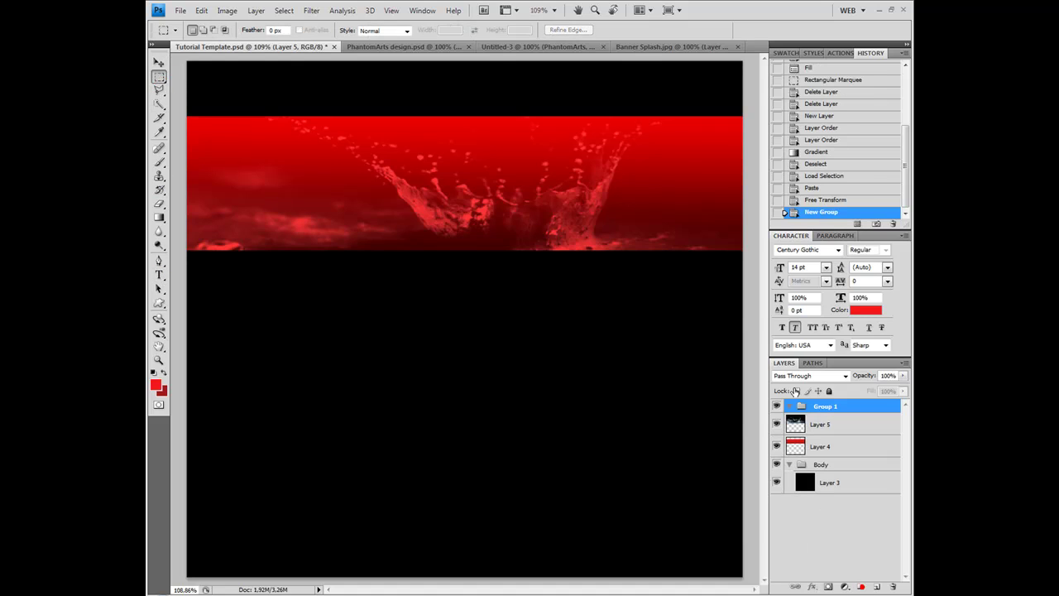
{"action": "double_click", "coordinate": [823, 405]}
{"action": "type", "text": "Banner"}
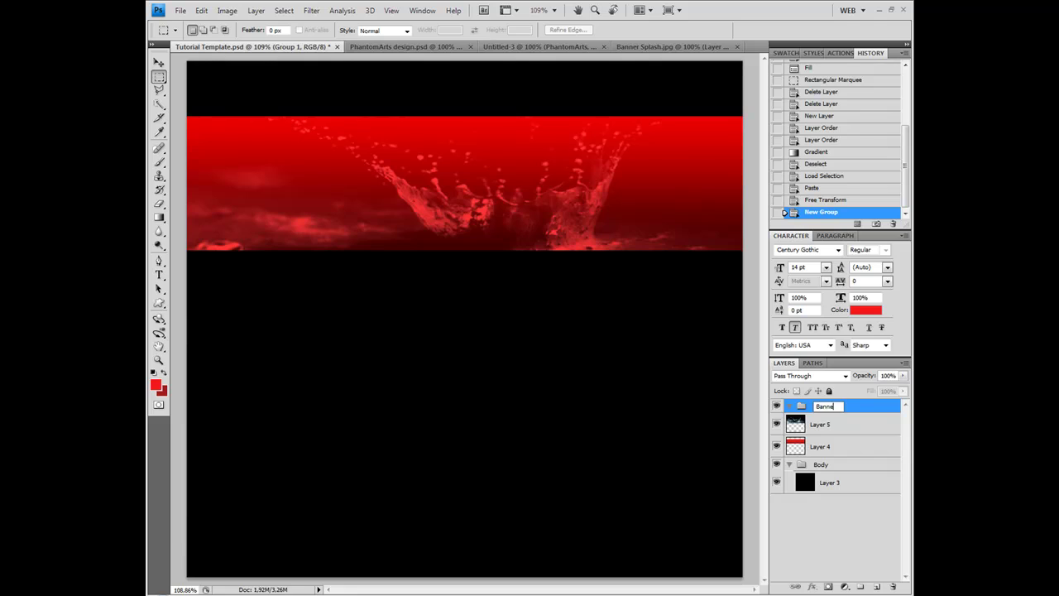
{"action": "key", "text": "Return"}
Move Layer 5 and Layer 4 together into the Banner group
{"action": "left_click", "coordinate": [818, 447], "text": "shift"}
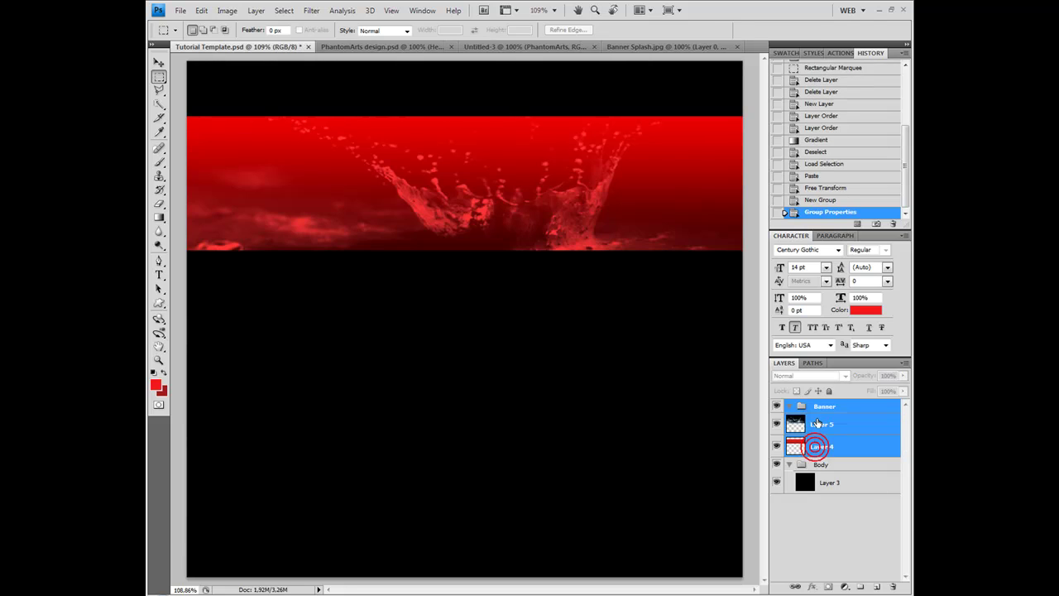
{"action": "left_click", "coordinate": [817, 421]}
{"action": "left_click", "coordinate": [816, 452], "text": "shift"}
{"action": "left_click_drag", "start_coordinate": [815, 453], "coordinate": [822, 406]}
{"action": "left_click", "coordinate": [788, 406]}
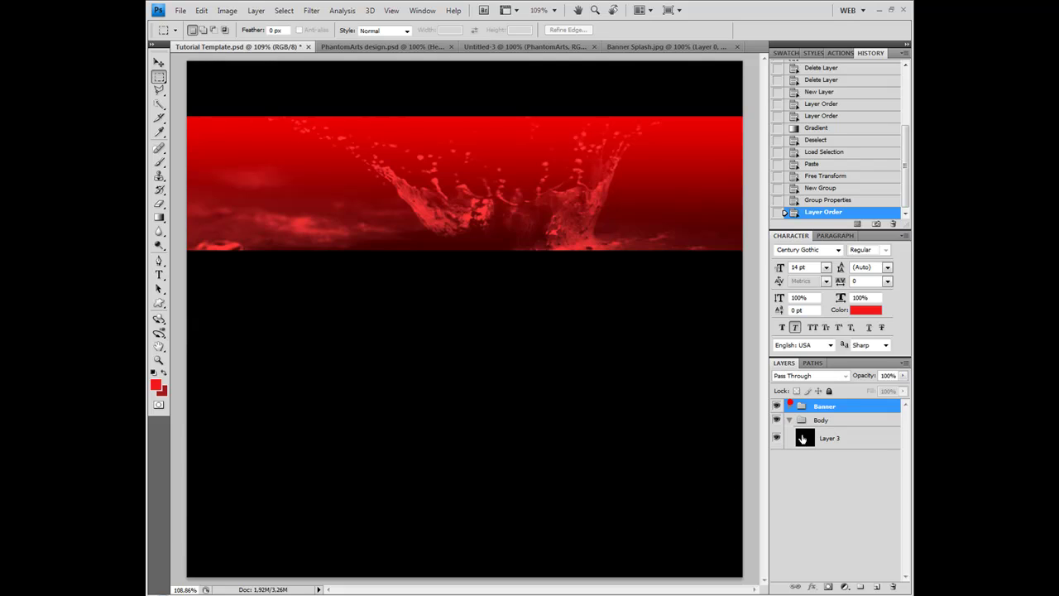
Add a new empty layer inside the Body group, above the black Layer 3
{"action": "left_click", "coordinate": [821, 442]}
{"action": "left_click", "coordinate": [808, 422]}
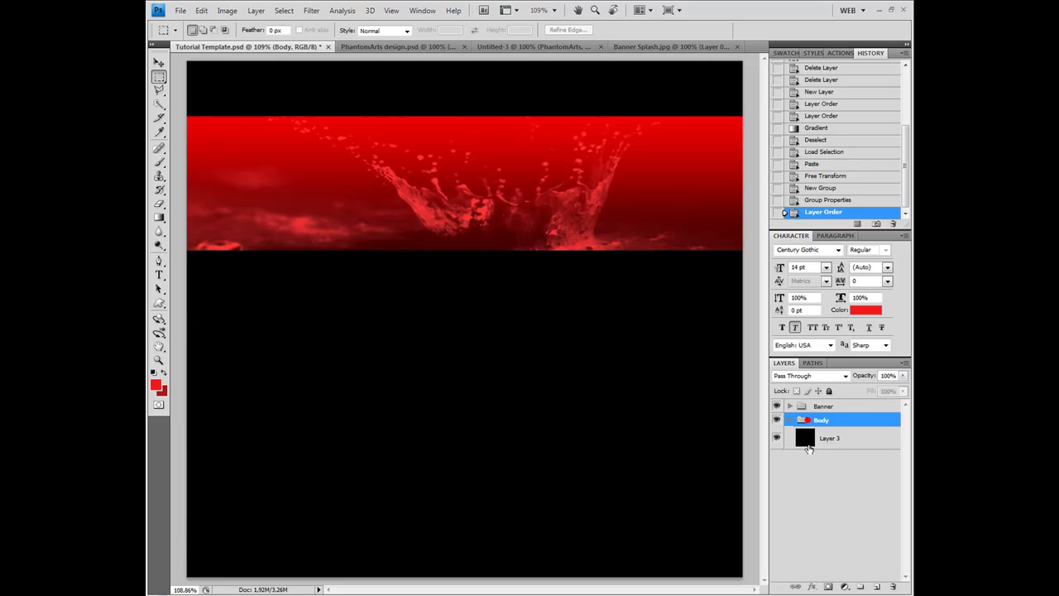
{"action": "left_click", "coordinate": [875, 588]}
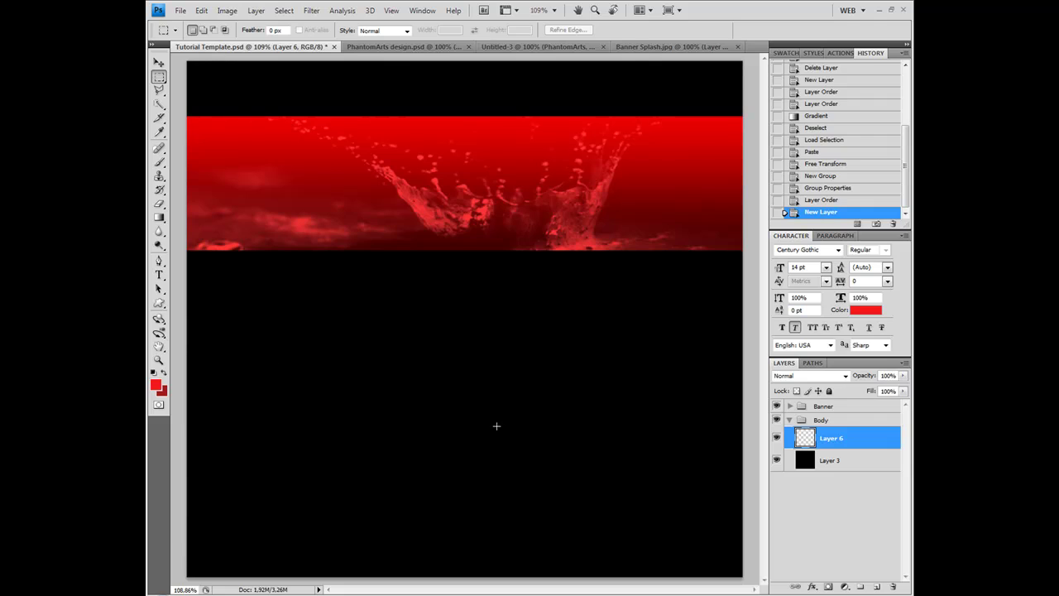
Reset the colours to default and set the foreground colour to dark grey 333333
{"action": "left_click", "coordinate": [153, 372]}
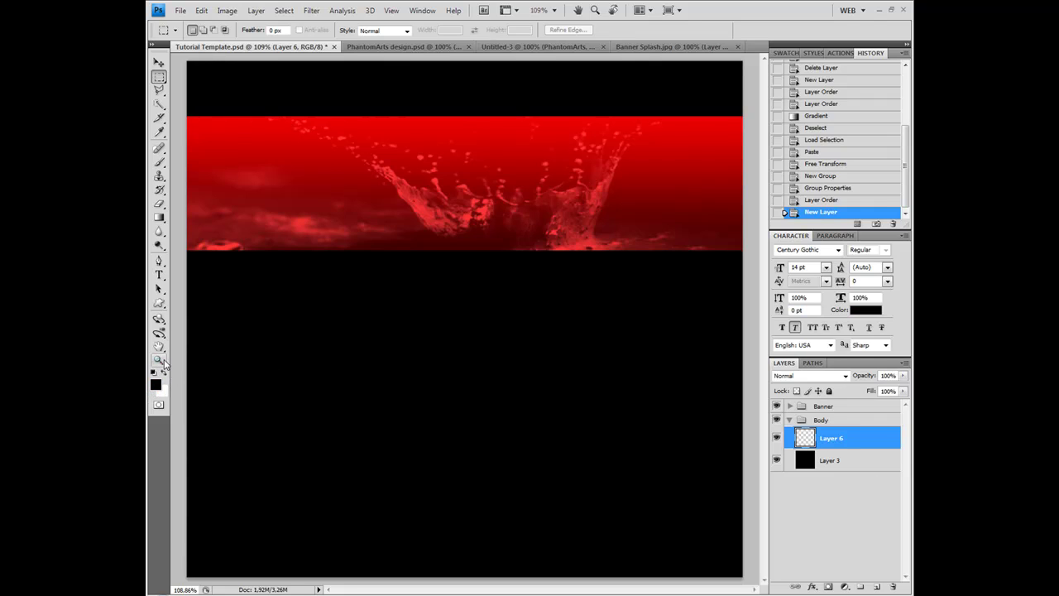
{"action": "left_click", "coordinate": [155, 383]}
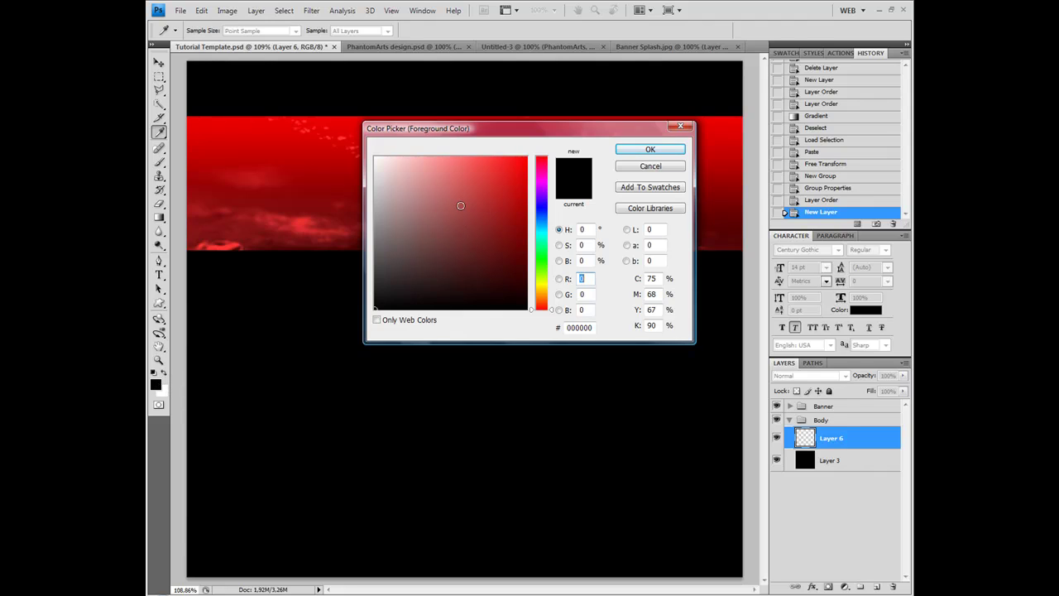
{"action": "left_click_drag", "start_coordinate": [412, 217], "coordinate": [346, 195]}
{"action": "double_click", "coordinate": [589, 326]}
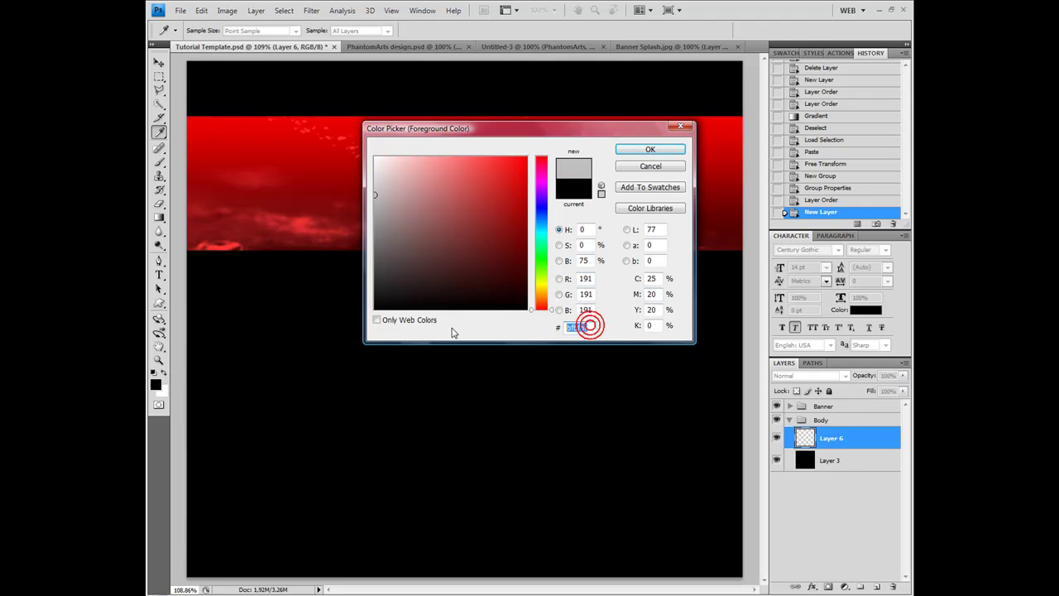
{"action": "type", "text": "333333"}
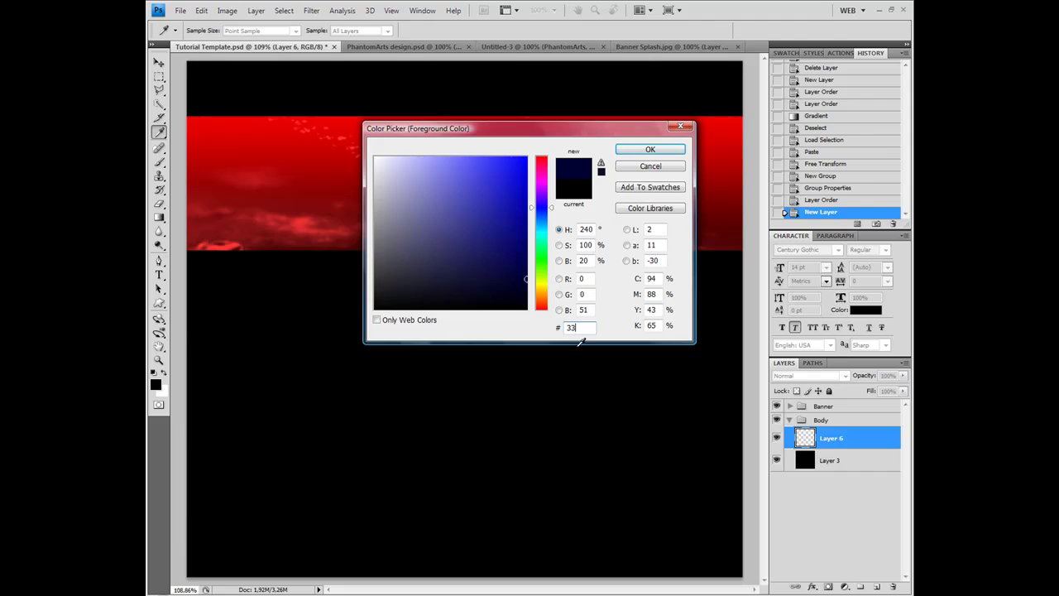
{"action": "left_click", "coordinate": [649, 149]}
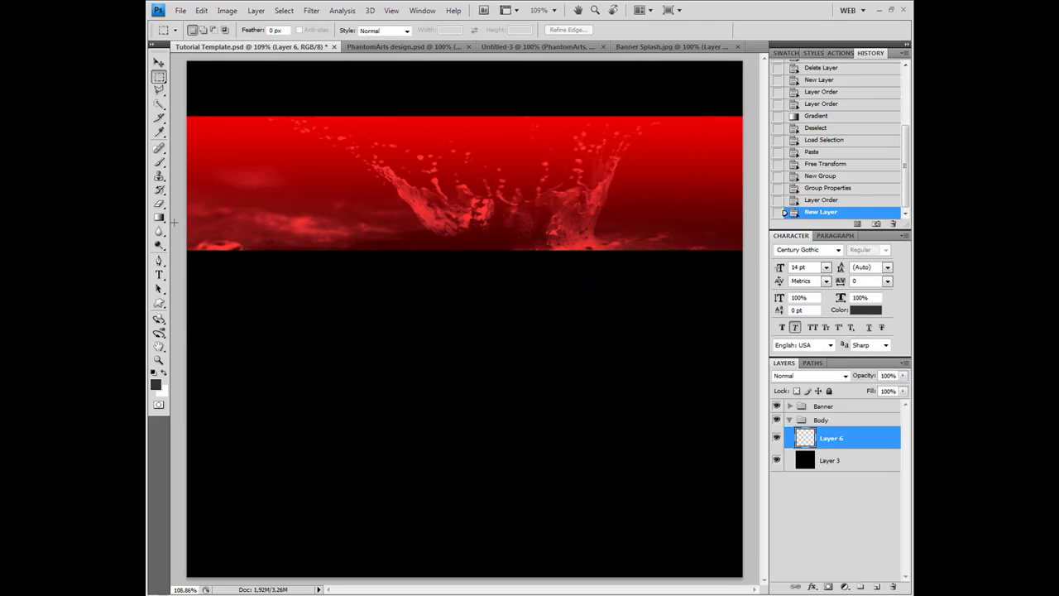
Select a full-width rectangular content area below the banner, extending the selection upward to leave only a narrow gap beneath the banner
{"action": "left_click_drag", "start_coordinate": [179, 274], "coordinate": [751, 541]}
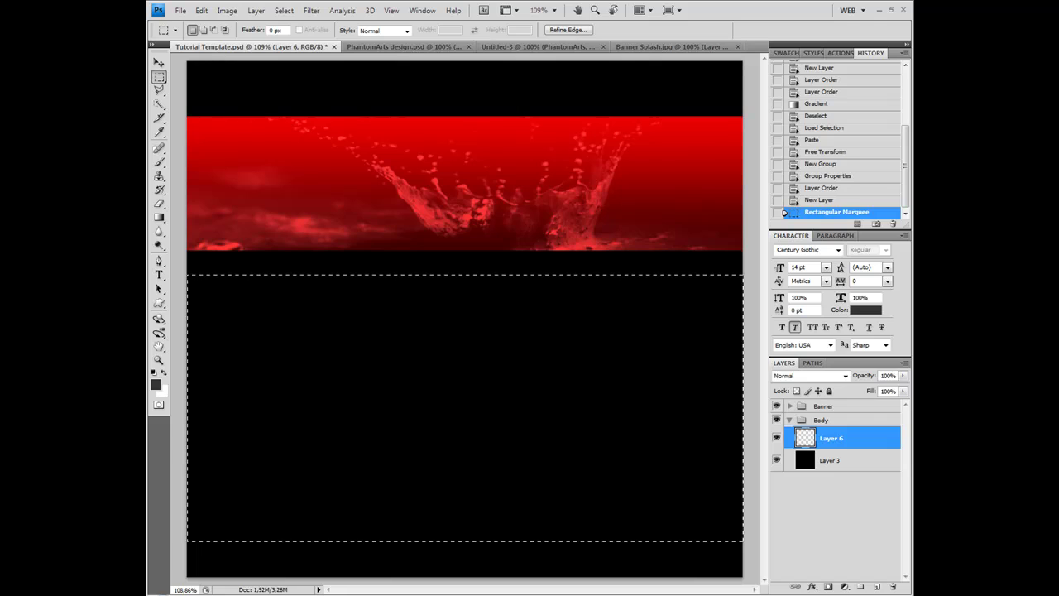
{"action": "left_click", "coordinate": [203, 30]}
{"action": "left_click_drag", "start_coordinate": [183, 267], "coordinate": [748, 278]}
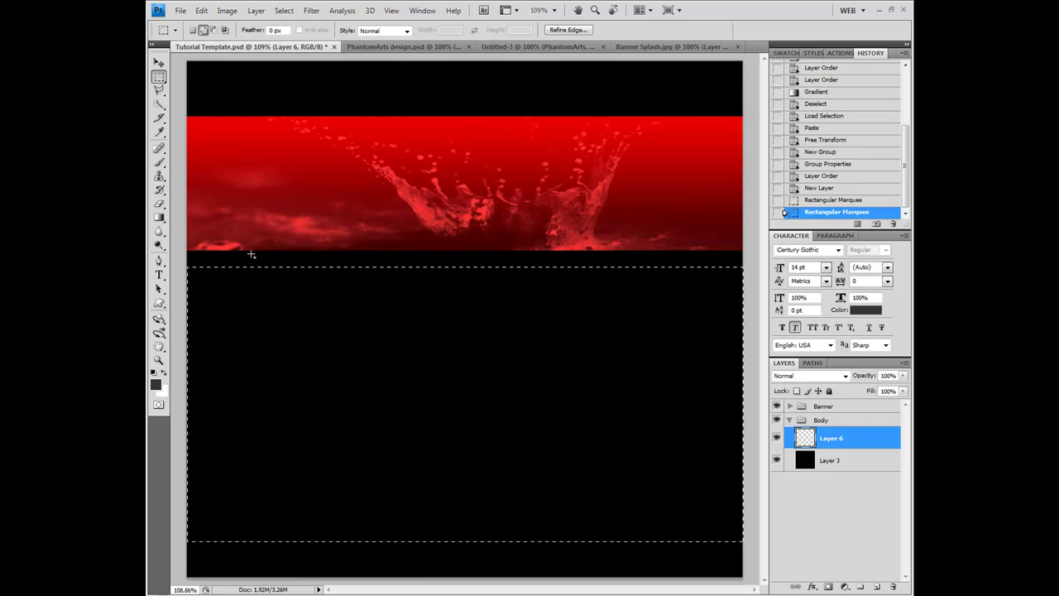
{"action": "left_click_drag", "start_coordinate": [183, 262], "coordinate": [744, 289]}
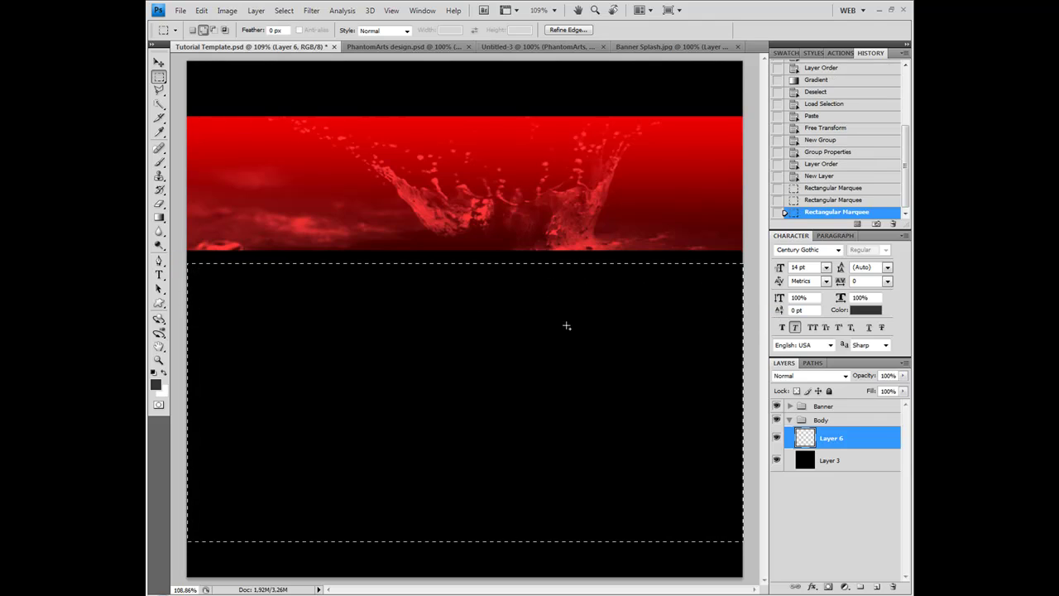
Move the Banner group and the active selection up together, leaving a thinner black band above the banner
{"action": "left_click", "coordinate": [820, 420]}
{"action": "left_click", "coordinate": [823, 406]}
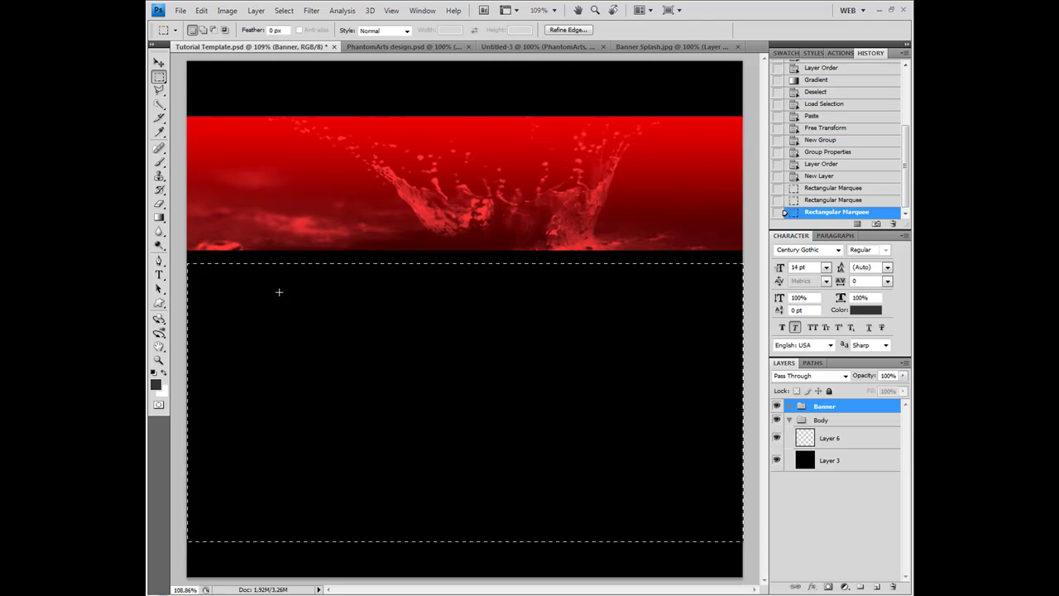
{"action": "key", "text": "v"}
{"action": "scroll", "coordinate": [303, 157], "scroll_direction": "down", "scroll_amount": 1}
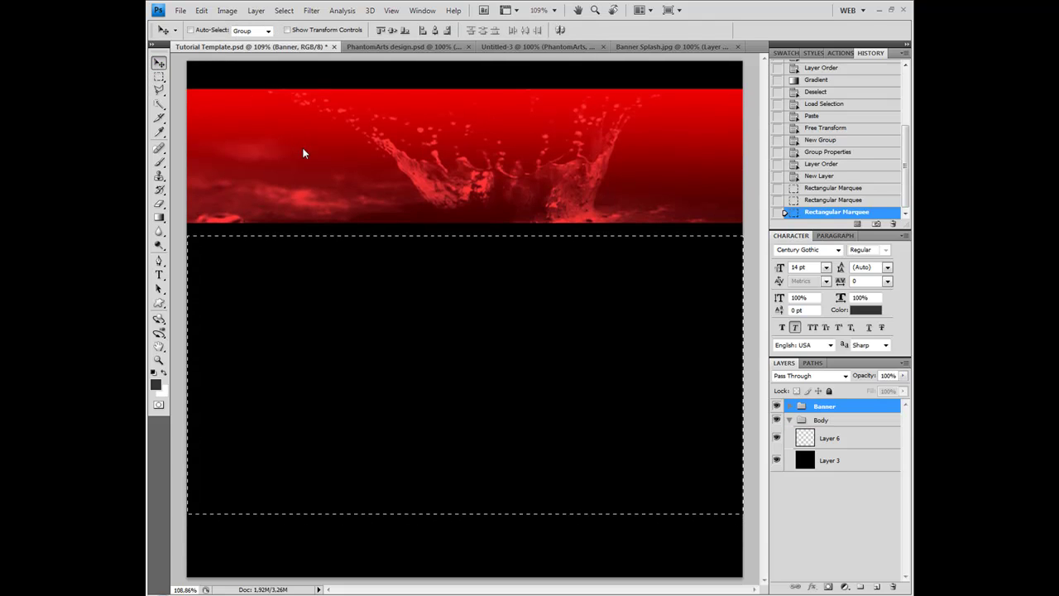
{"action": "key", "text": "m"}
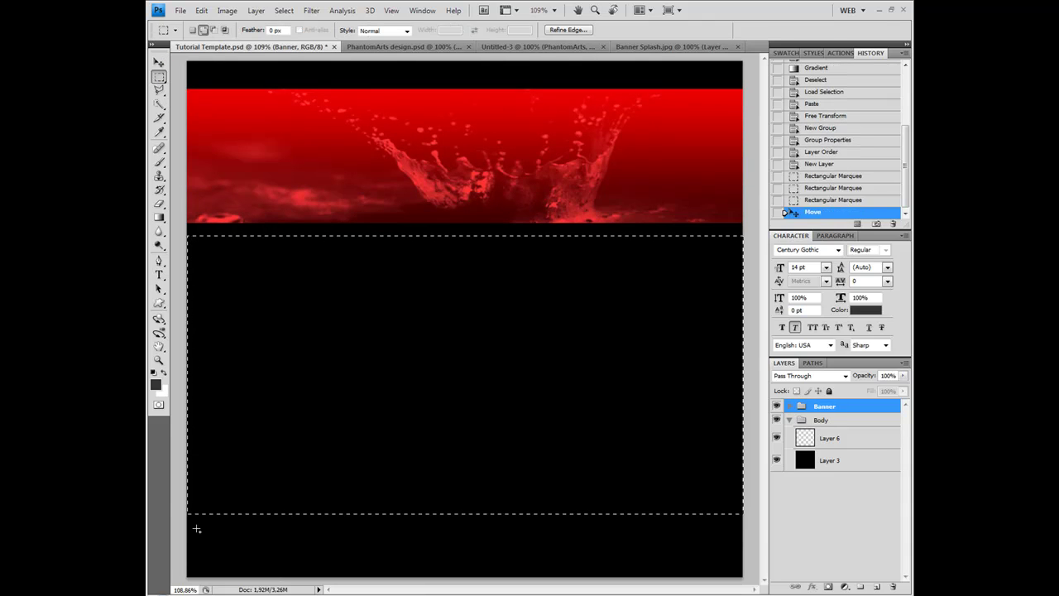